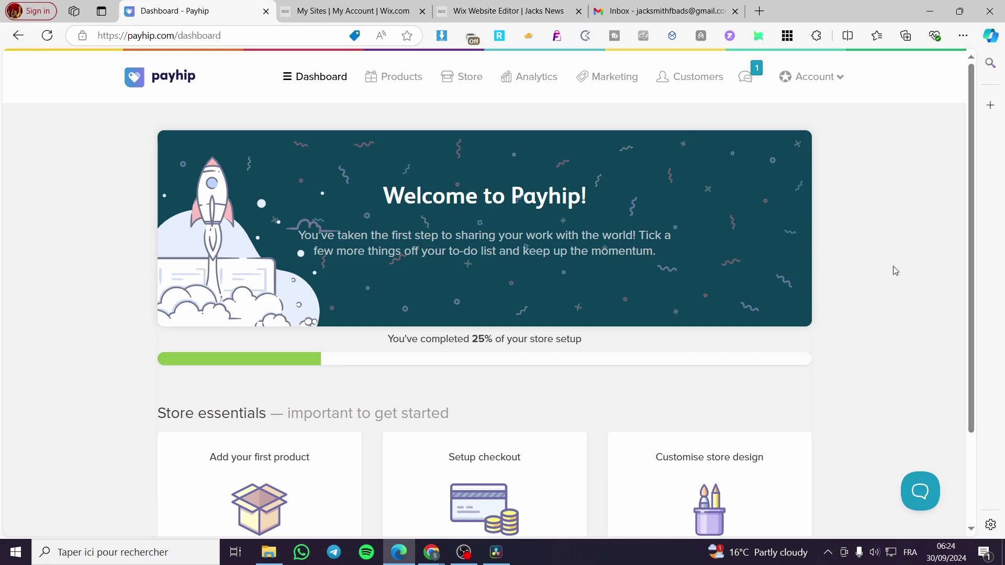
Go to the store's Products section and start adding a new product.
{"action": "scroll", "coordinate": [894, 270], "scroll_direction": "down", "scroll_amount": 3}
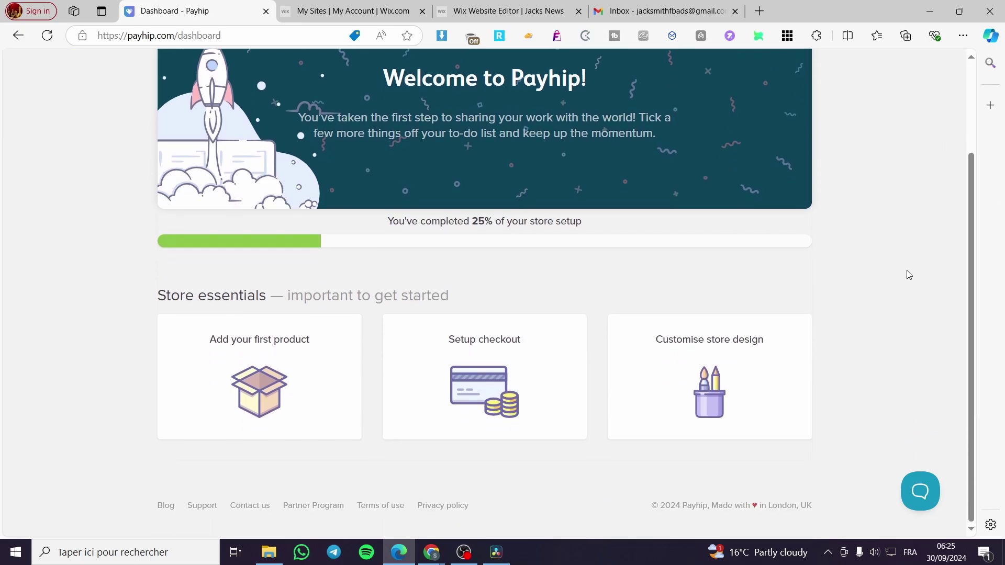
{"action": "scroll", "coordinate": [906, 276], "scroll_direction": "up", "scroll_amount": 3}
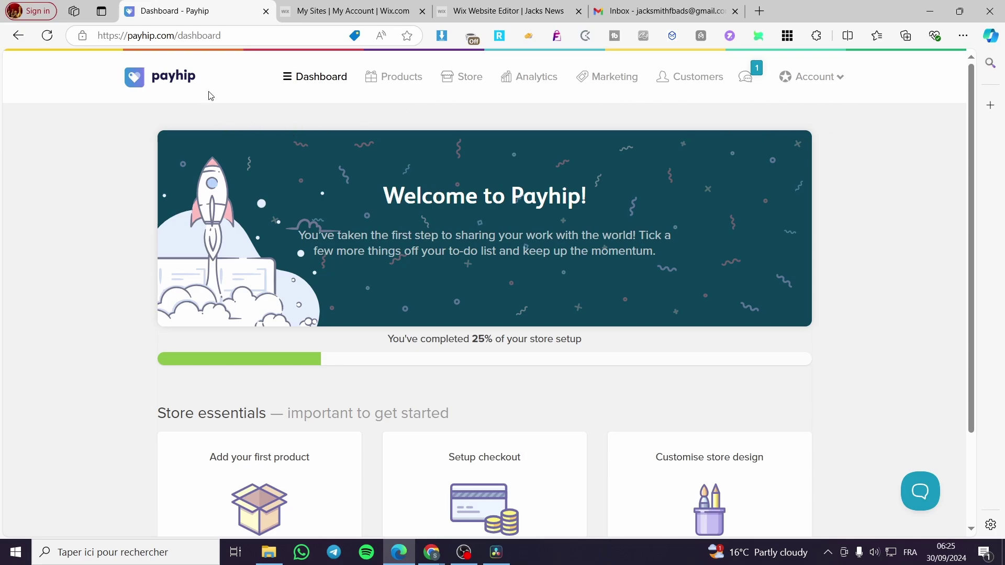
{"action": "scroll", "coordinate": [228, 95], "scroll_direction": "down", "scroll_amount": 3}
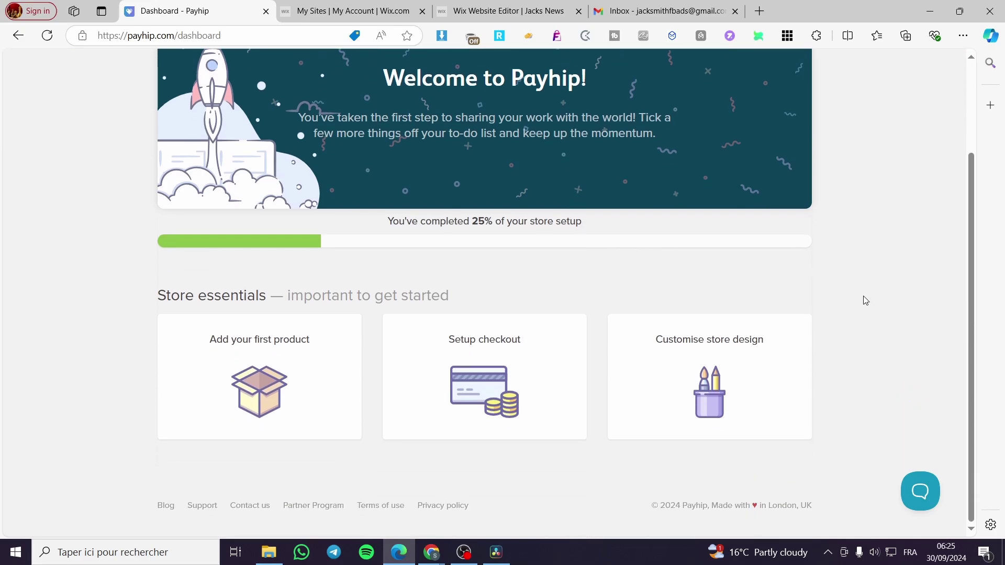
{"action": "scroll", "coordinate": [651, 368], "scroll_direction": "up", "scroll_amount": 1}
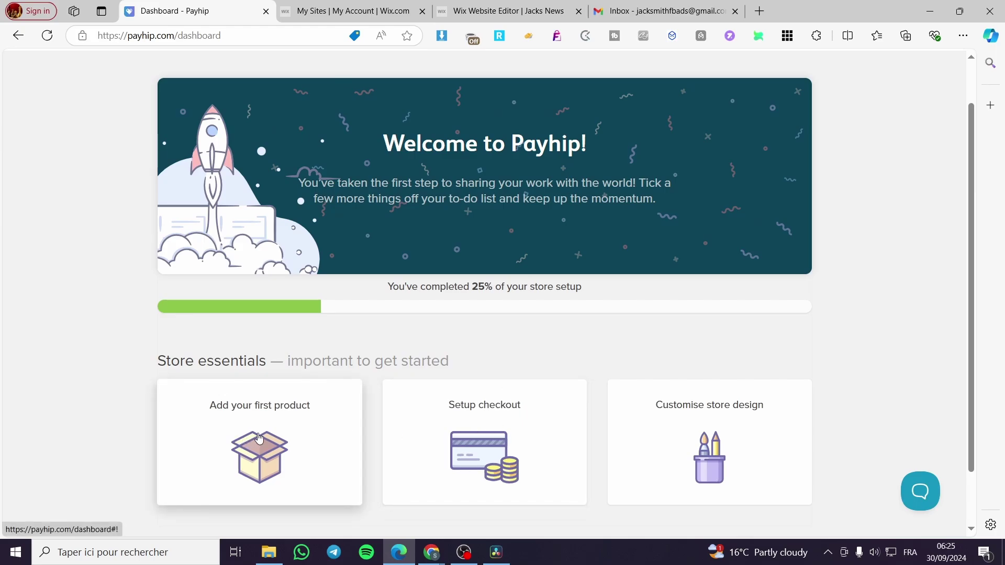
{"action": "scroll", "coordinate": [314, 433], "scroll_direction": "up", "scroll_amount": 1}
{"action": "left_click", "coordinate": [403, 77]}
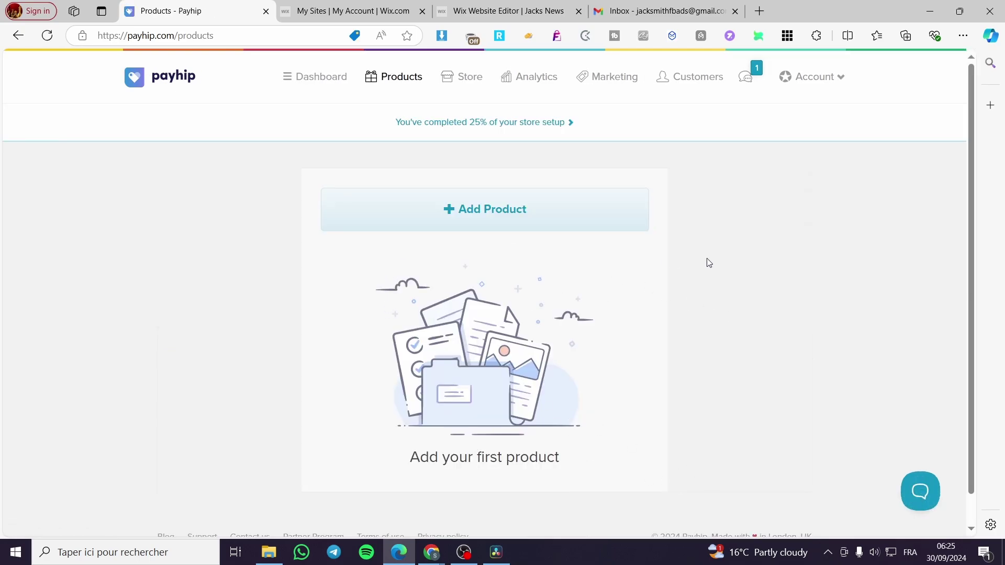
{"action": "left_click", "coordinate": [488, 206]}
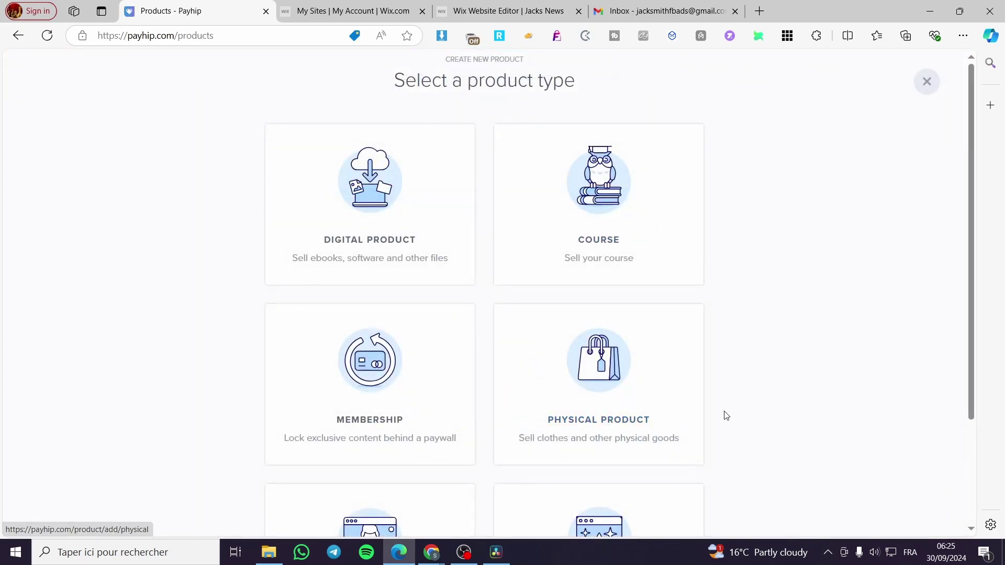
Choose the Physical Product type for the new listing.
{"action": "scroll", "coordinate": [661, 296], "scroll_direction": "down", "scroll_amount": 3}
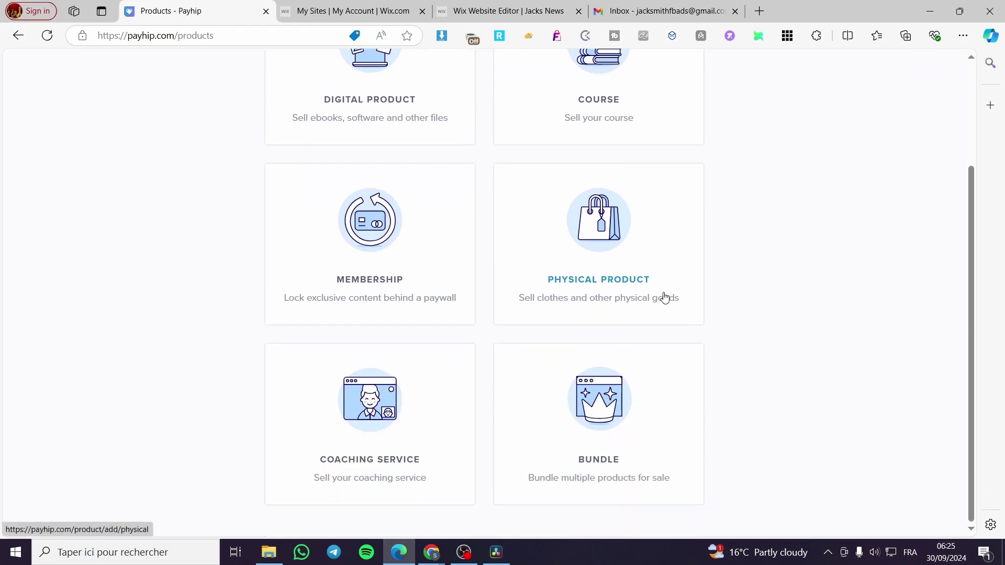
{"action": "scroll", "coordinate": [664, 297], "scroll_direction": "up", "scroll_amount": 3}
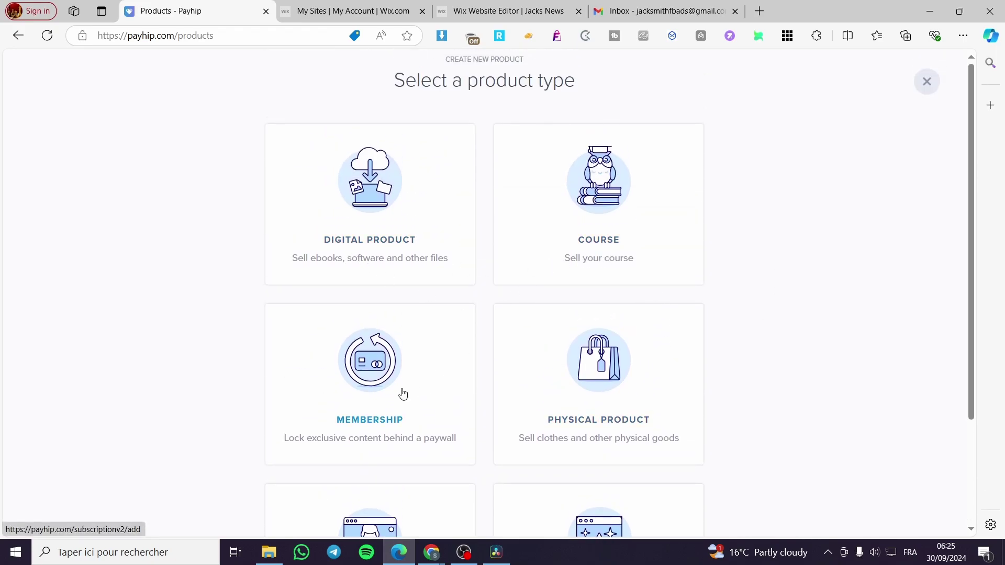
{"action": "scroll", "coordinate": [396, 393], "scroll_direction": "down", "scroll_amount": 3}
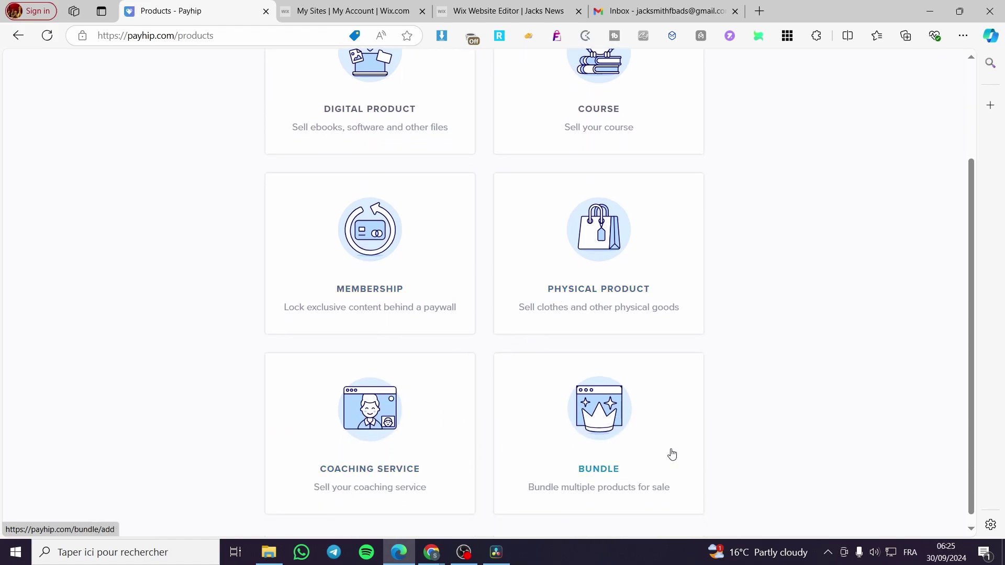
{"action": "scroll", "coordinate": [736, 447], "scroll_direction": "up", "scroll_amount": 2}
{"action": "scroll", "coordinate": [736, 448], "scroll_direction": "up", "scroll_amount": 2}
{"action": "left_click", "coordinate": [603, 394]}
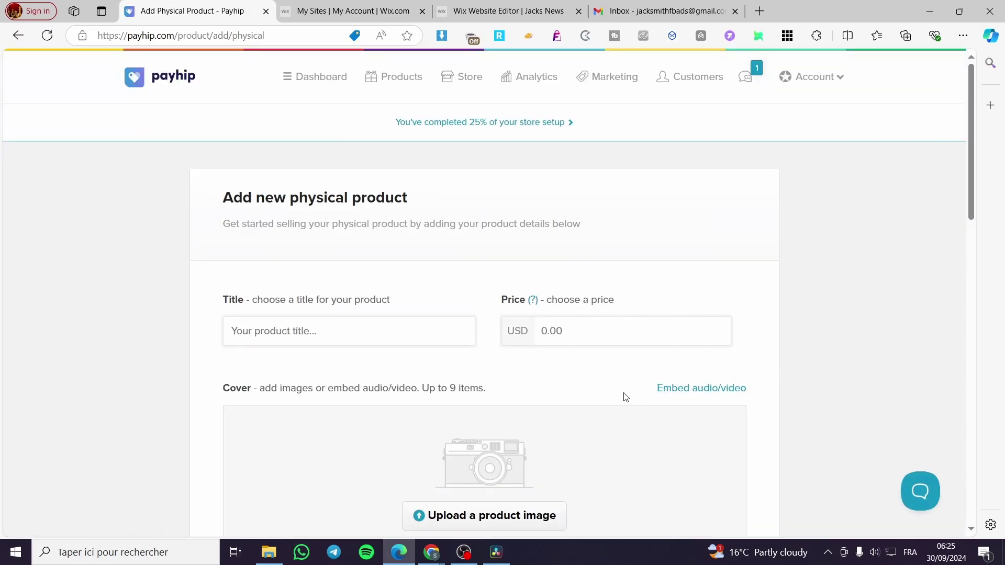
Enter 'T-shirt' as the product title, correcting a mistyped first letter.
{"action": "scroll", "coordinate": [735, 399], "scroll_direction": "down", "scroll_amount": 3}
{"action": "scroll", "coordinate": [735, 390], "scroll_direction": "down", "scroll_amount": 10}
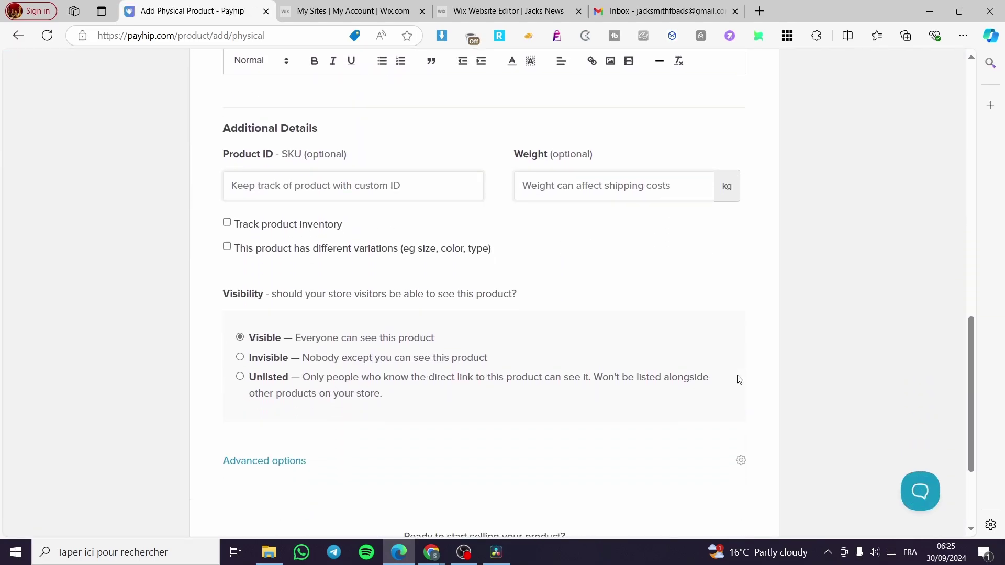
{"action": "scroll", "coordinate": [780, 360], "scroll_direction": "down", "scroll_amount": 2}
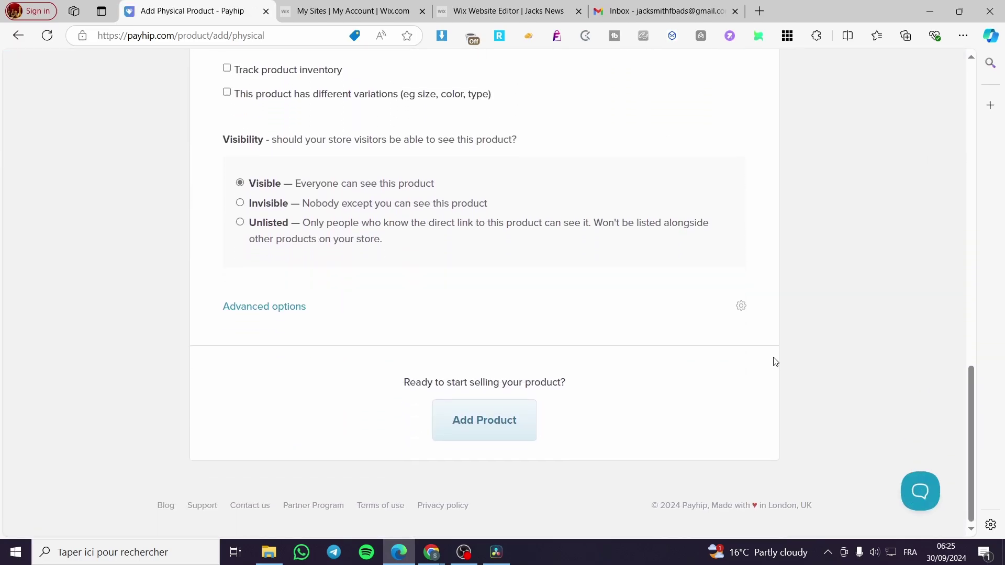
{"action": "scroll", "coordinate": [748, 366], "scroll_direction": "up", "scroll_amount": 8}
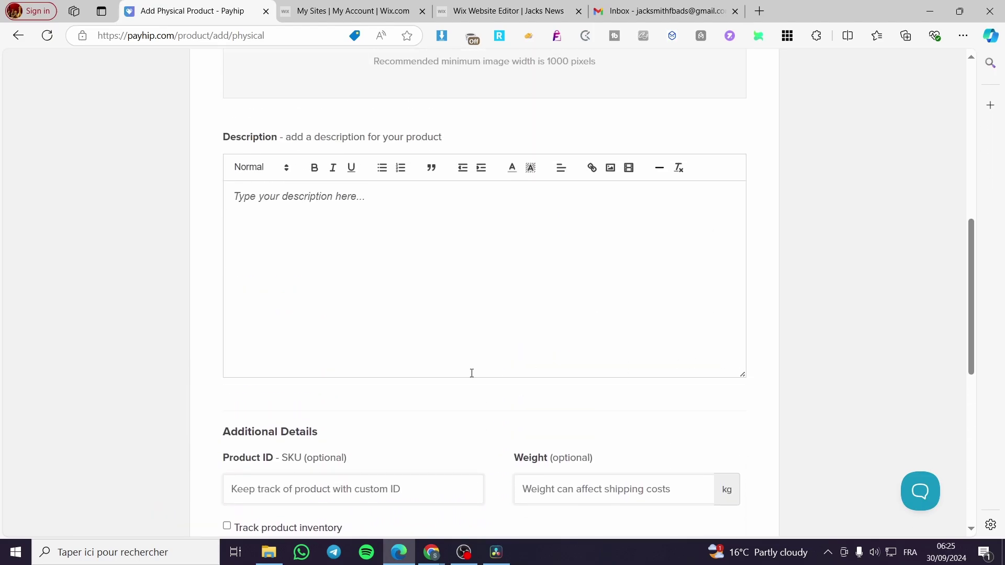
{"action": "scroll", "coordinate": [329, 371], "scroll_direction": "up", "scroll_amount": 7}
{"action": "left_click", "coordinate": [279, 237]}
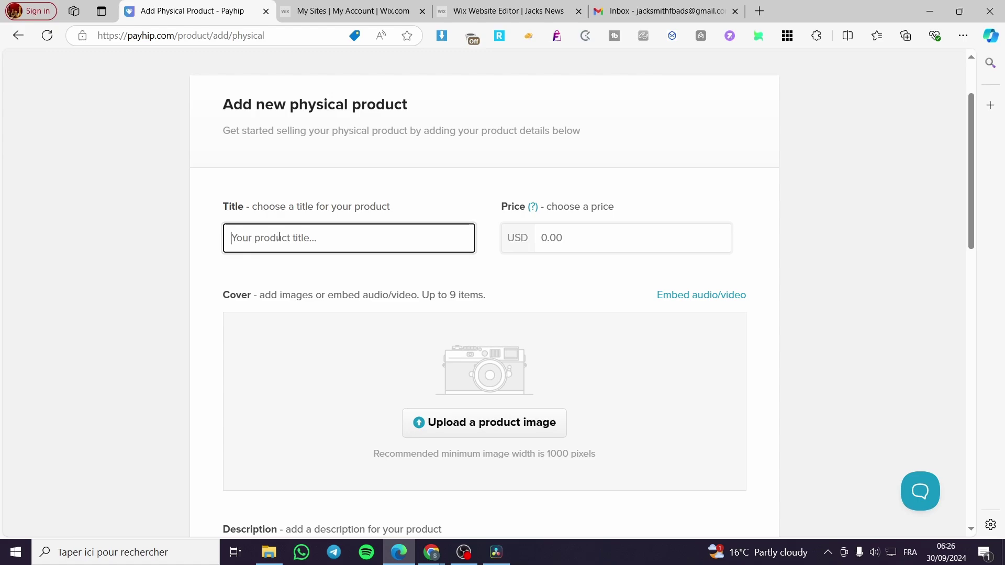
{"action": "type", "text": "S"}
{"action": "key", "text": "BackSpace"}
{"action": "type", "text": "T-shirt"}
Replace the 0.00 price with 25.99 USD.
{"action": "left_click", "coordinate": [566, 236]}
{"action": "left_click_drag", "start_coordinate": [566, 236], "coordinate": [527, 238]}
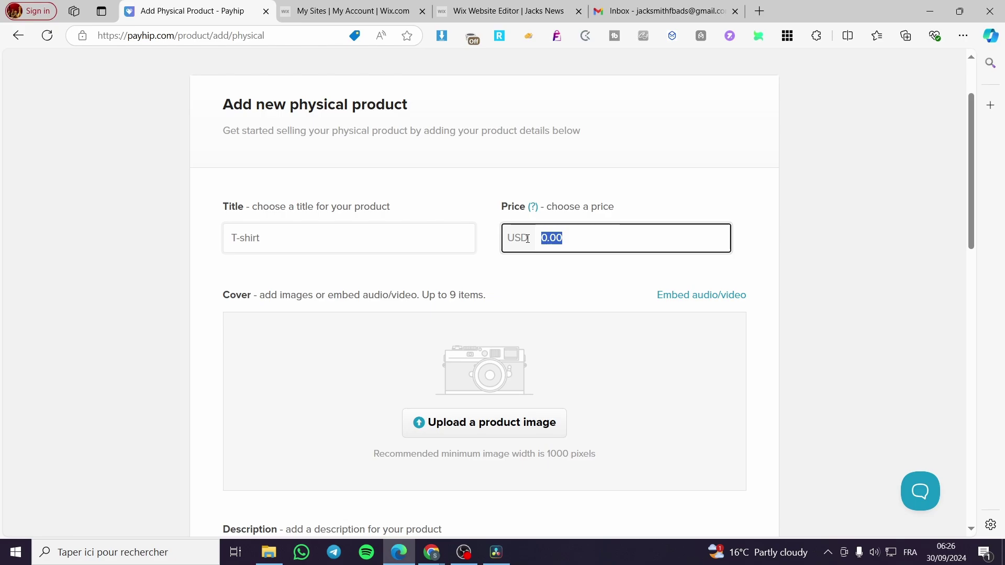
{"action": "type", "text": "25.99"}
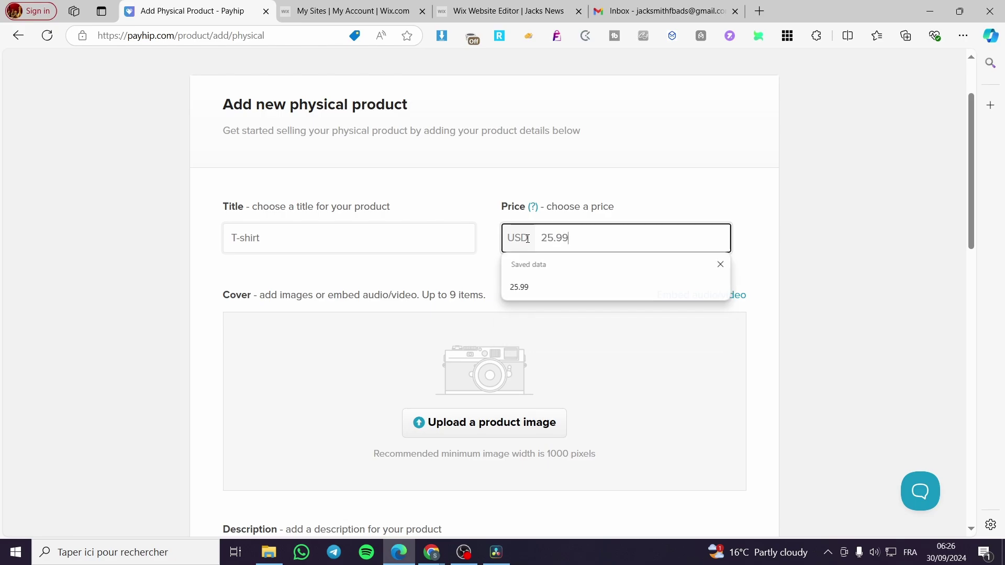
{"action": "key", "text": "Escape"}
{"action": "left_click", "coordinate": [824, 275]}
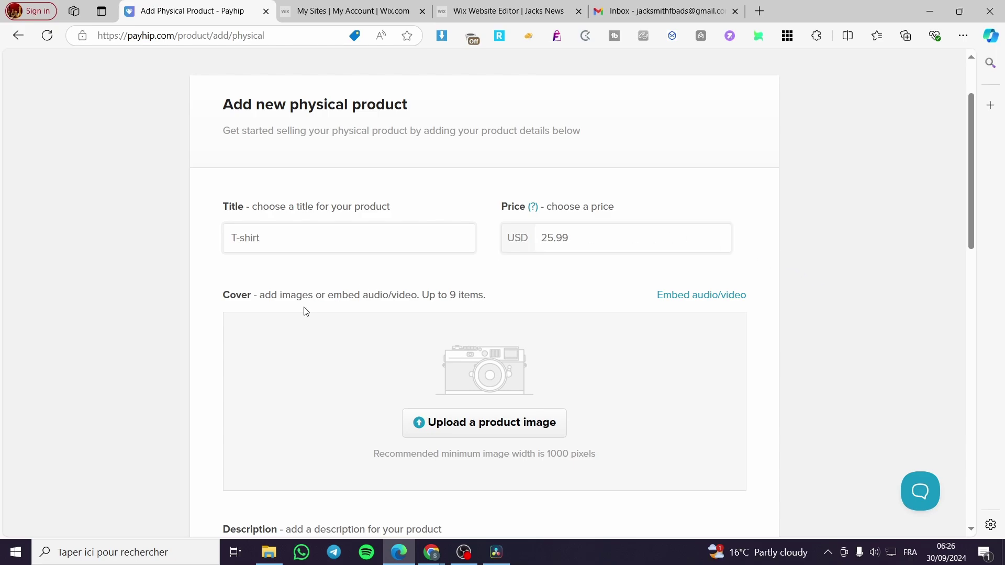
Add two model shots and one flat T-shirt photo as the product's cover images.
{"action": "scroll", "coordinate": [406, 332], "scroll_direction": "down", "scroll_amount": 1}
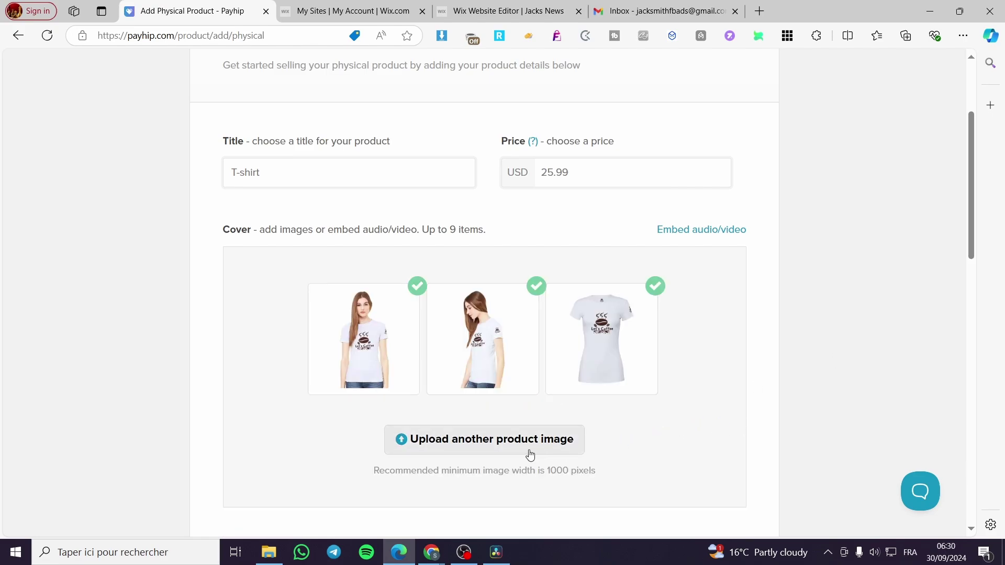
{"action": "mouse_move", "coordinate": [402, 385]}
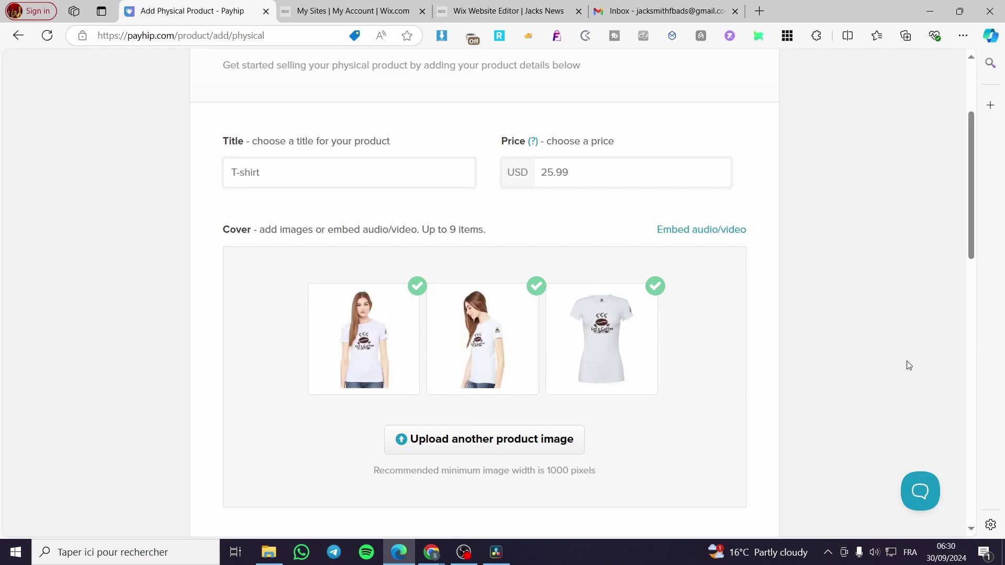
{"action": "mouse_move", "coordinate": [384, 361]}
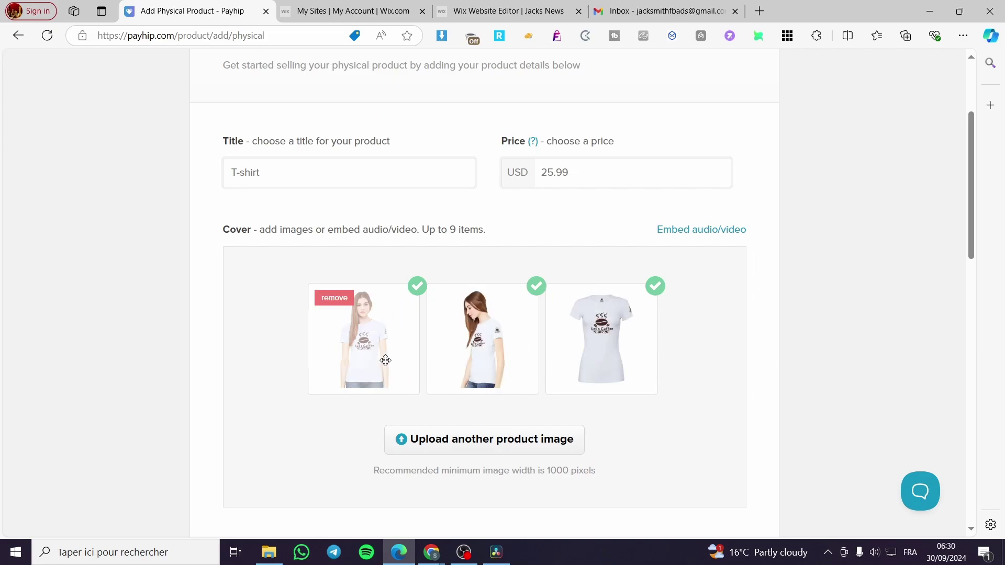
{"action": "mouse_move", "coordinate": [482, 305]}
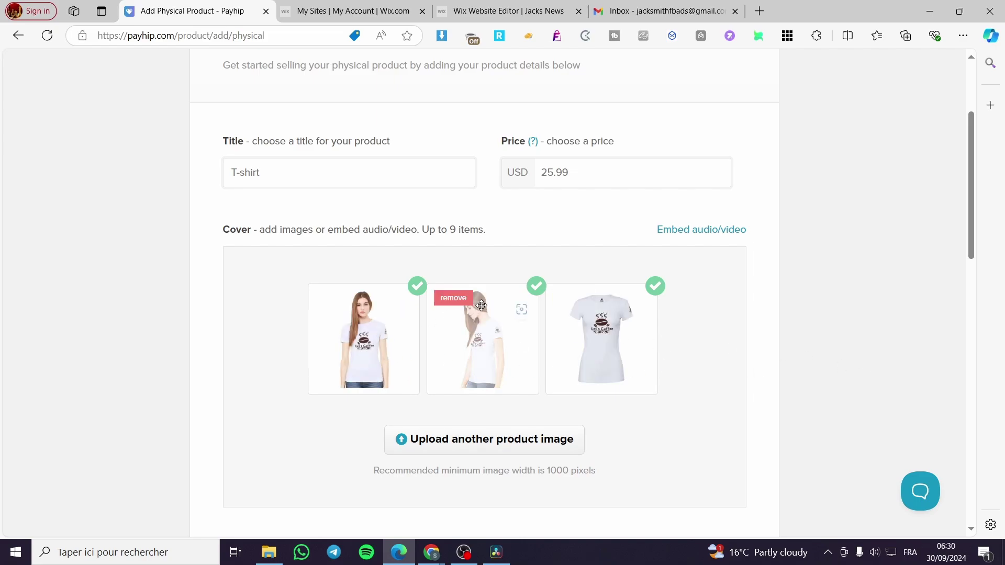
{"action": "mouse_move", "coordinate": [607, 328]}
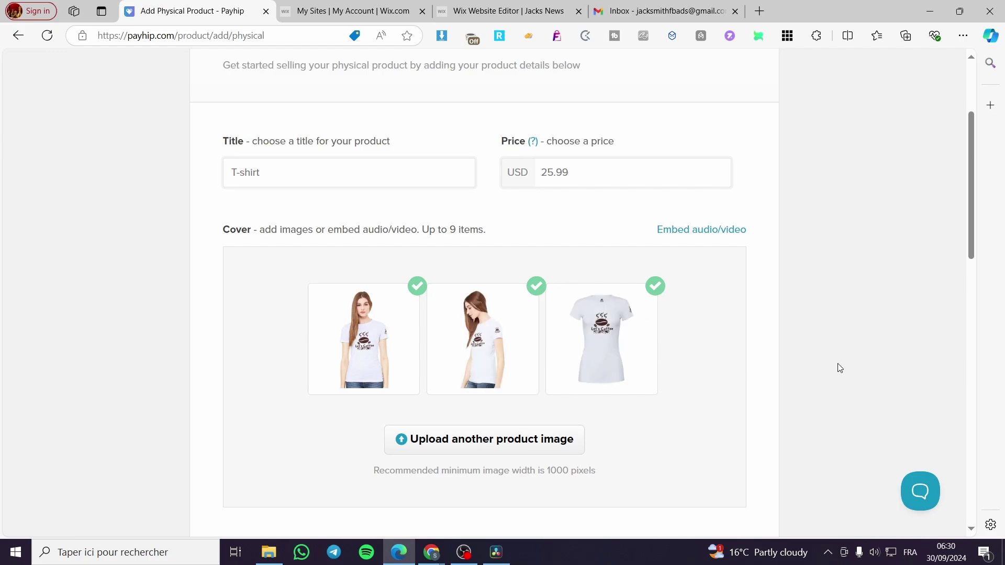
{"action": "scroll", "coordinate": [833, 363], "scroll_direction": "down", "scroll_amount": 2}
{"action": "scroll", "coordinate": [680, 321], "scroll_direction": "down", "scroll_amount": 2}
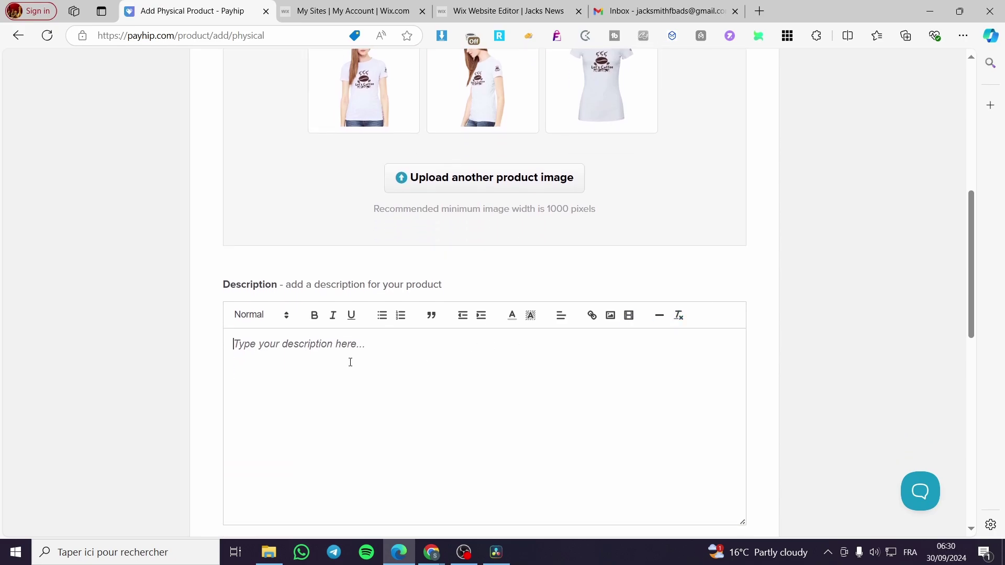
Place the cursor in the product Description editor, ready to write.
{"action": "left_click", "coordinate": [384, 372]}
{"action": "scroll", "coordinate": [500, 332], "scroll_direction": "up", "scroll_amount": 3}
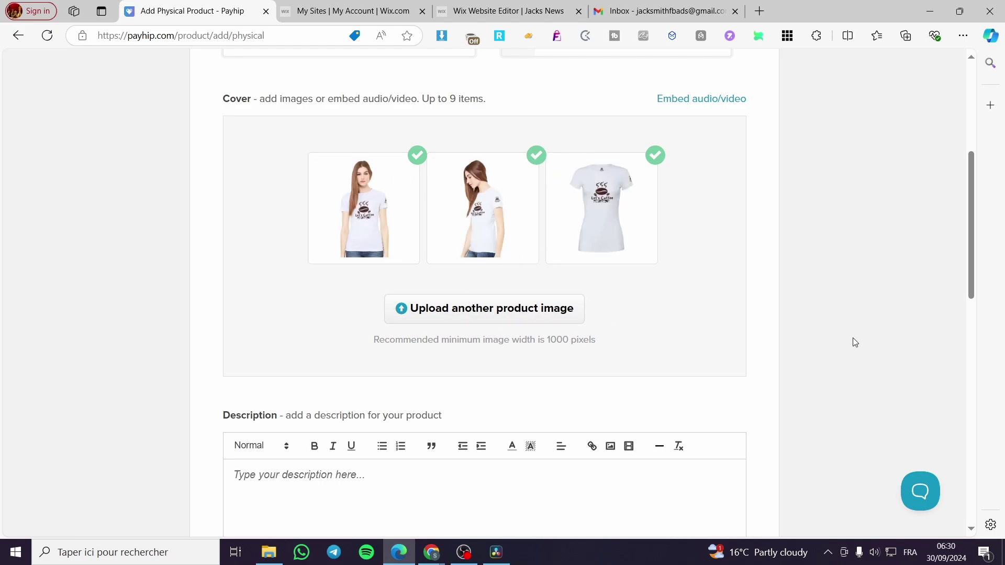
{"action": "scroll", "coordinate": [796, 351], "scroll_direction": "down", "scroll_amount": 1}
{"action": "scroll", "coordinate": [796, 351], "scroll_direction": "down", "scroll_amount": 1}
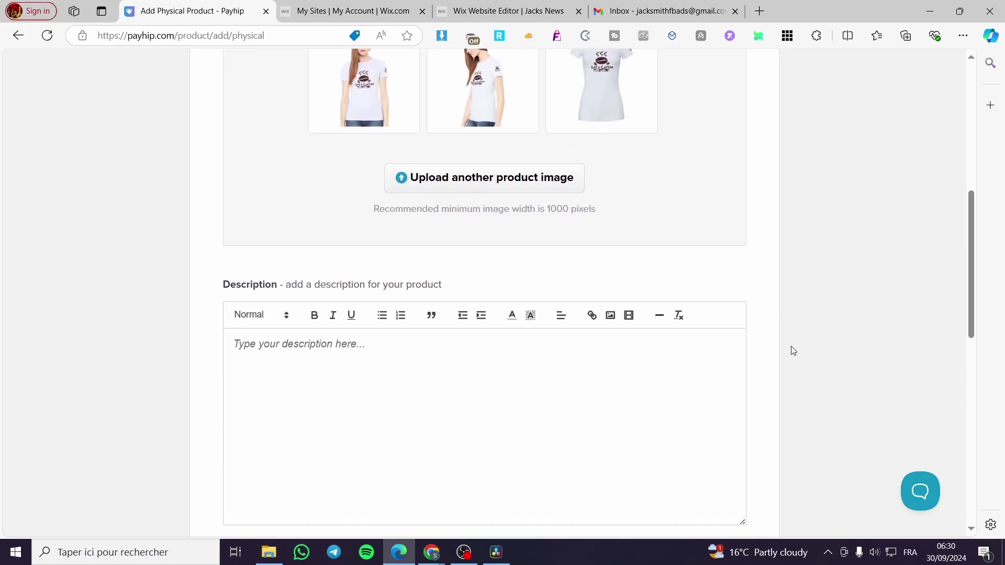
{"action": "scroll", "coordinate": [790, 350], "scroll_direction": "up", "scroll_amount": 2}
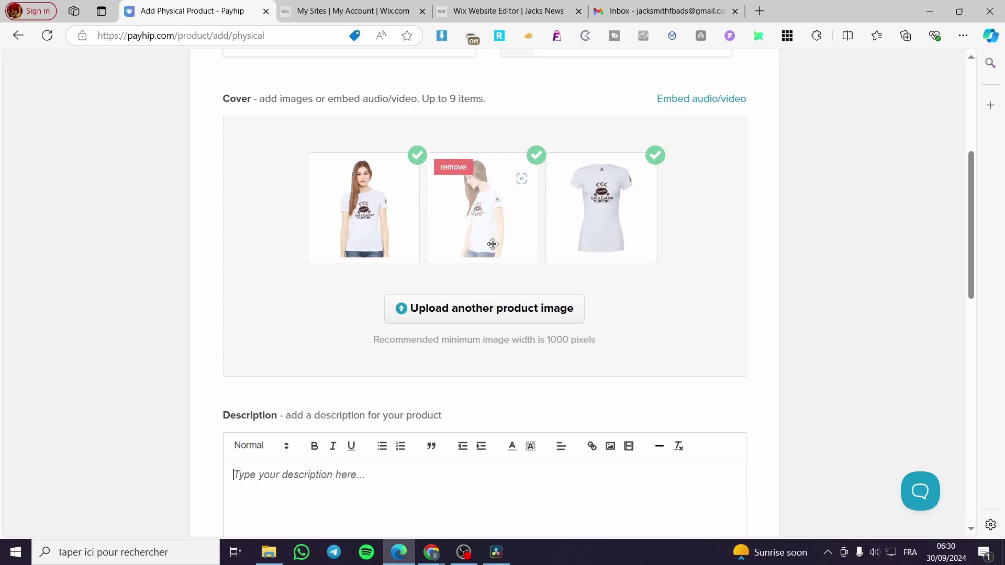
{"action": "mouse_move", "coordinate": [628, 224]}
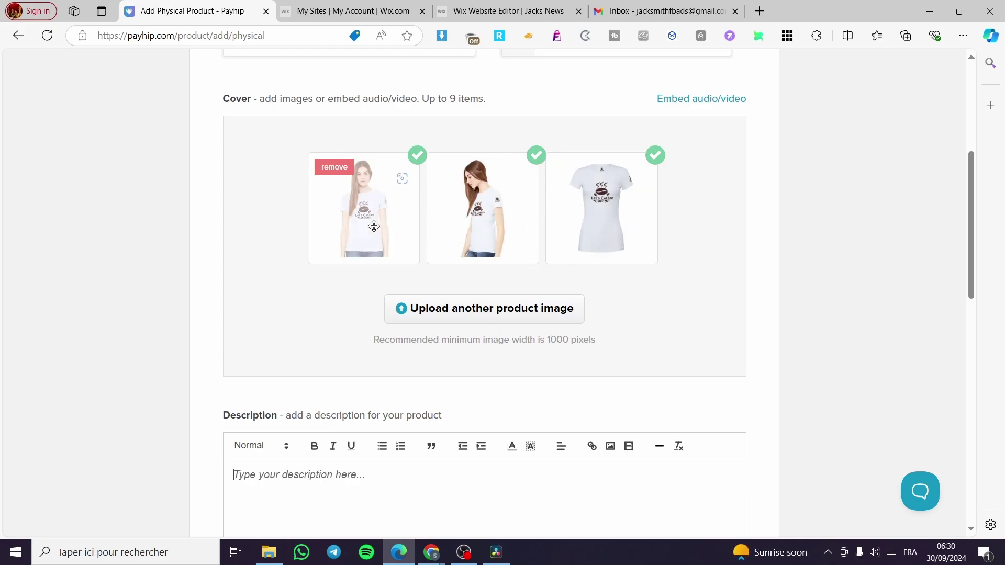
{"action": "scroll", "coordinate": [834, 261], "scroll_direction": "down", "scroll_amount": 3}
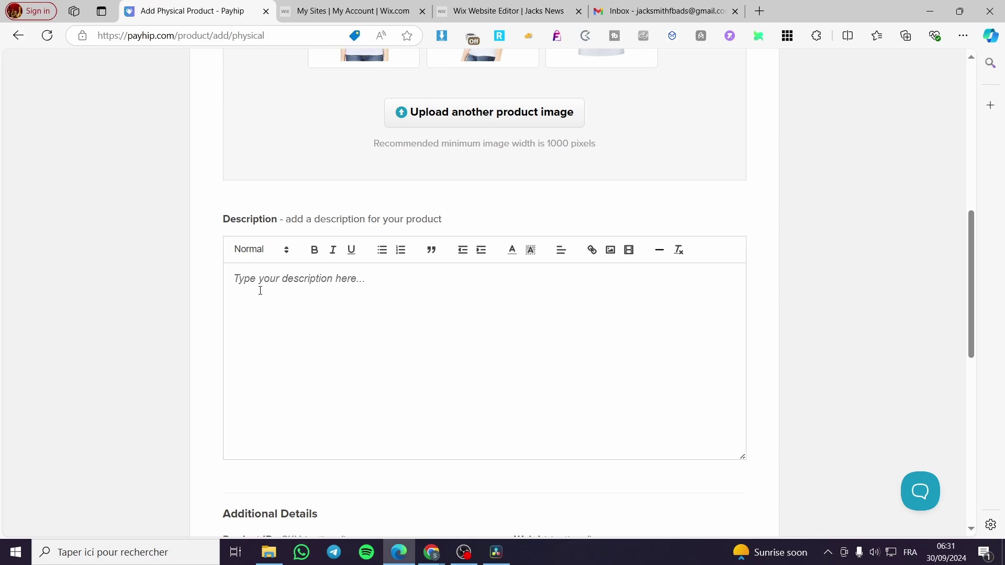
Write the lines 'High quality T-shirt for you summer', '100% wool', 'Premium design', fixing the Premium typo.
{"action": "type", "text": "High quality T-shirt for fo"}
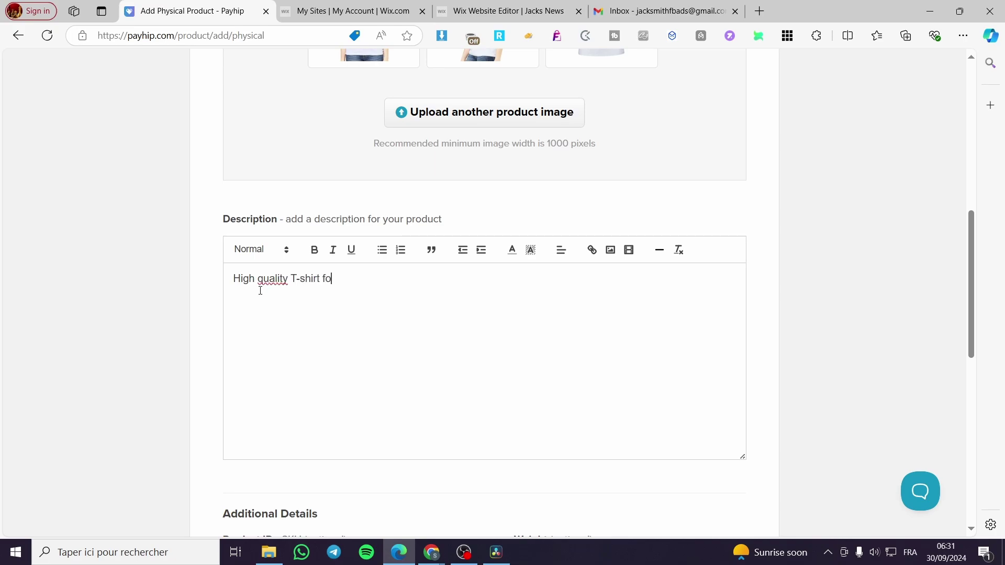
{"action": "type", "text": "r you summer."}
{"action": "scroll", "coordinate": [324, 348], "scroll_direction": "up", "scroll_amount": 1}
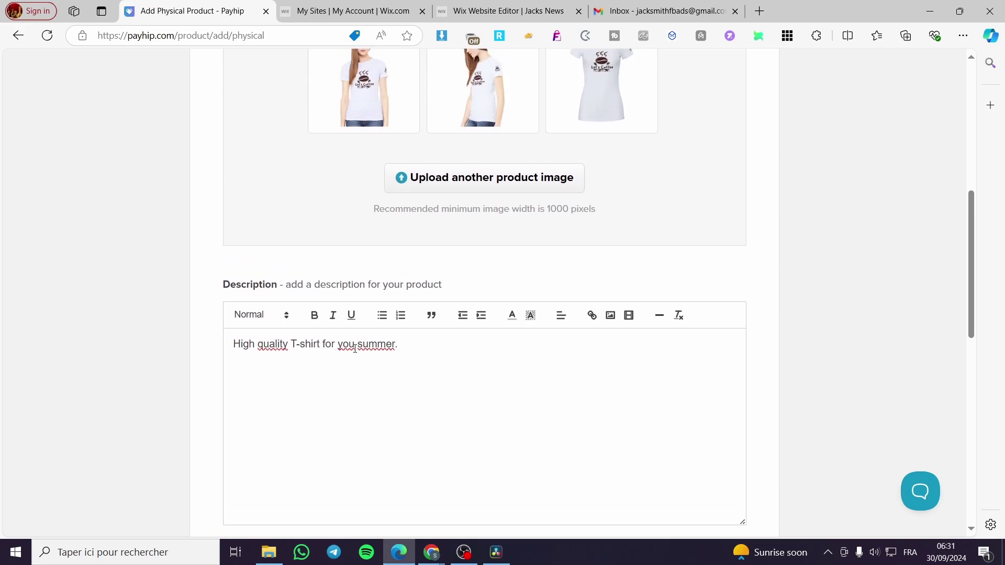
{"action": "scroll", "coordinate": [366, 356], "scroll_direction": "up", "scroll_amount": 3}
{"action": "scroll", "coordinate": [523, 377], "scroll_direction": "down", "scroll_amount": 3}
{"action": "type", "text": "00"}
{"action": "type", "text": "% woom"}
{"action": "type", "text": "Pru"}
{"action": "type", "text": "miu"}
{"action": "type", "text": "m design"}
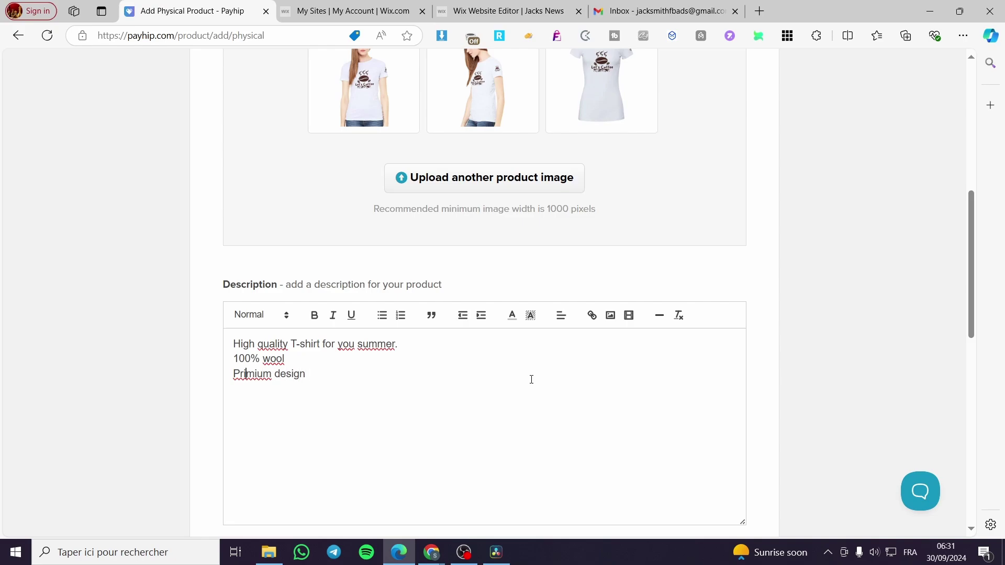
{"action": "key", "text": "BackSpace"}
{"action": "type", "text": "e"}
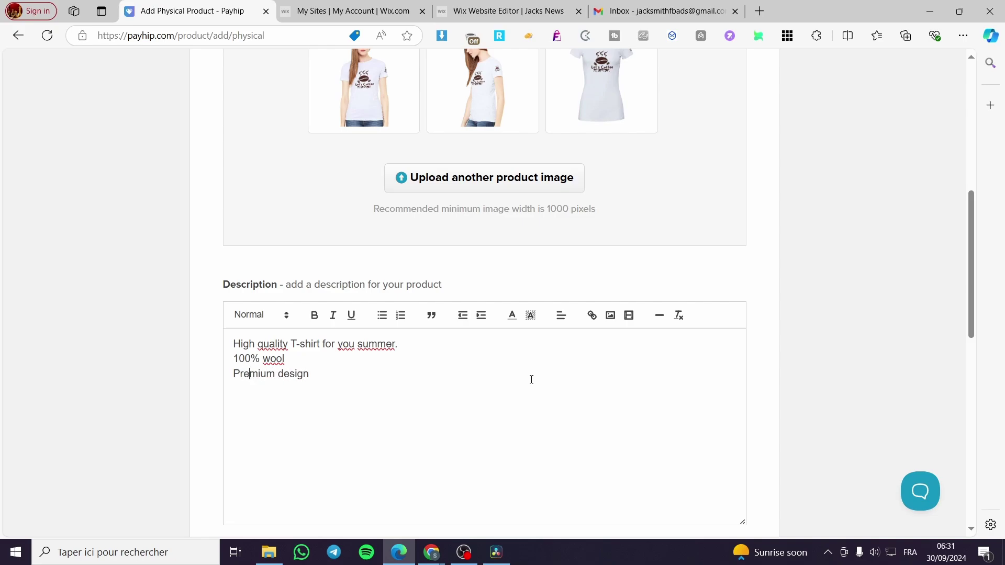
{"action": "scroll", "coordinate": [460, 413], "scroll_direction": "down", "scroll_amount": 2}
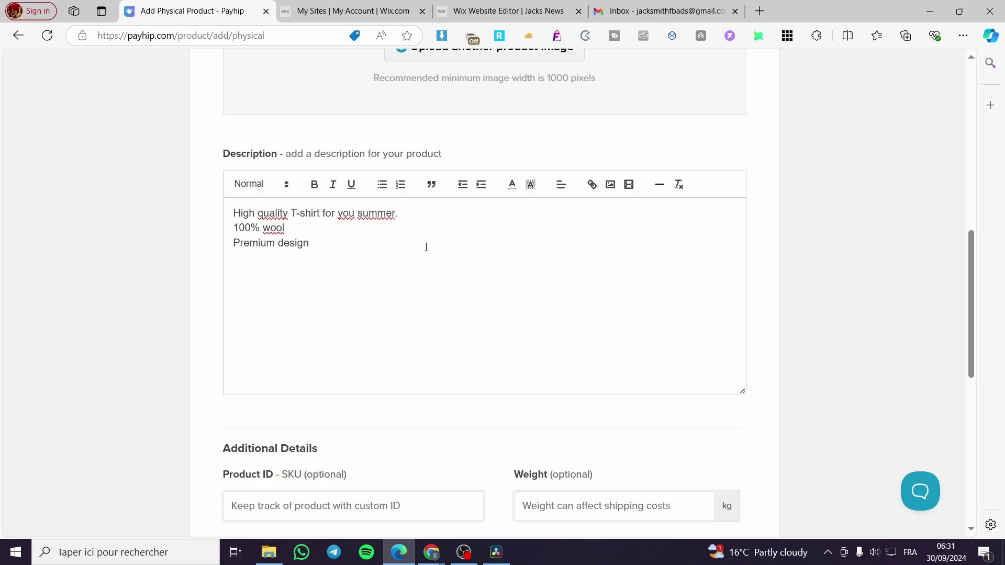
Set the product's shipping weight to 0.2 kg.
{"action": "scroll", "coordinate": [356, 342], "scroll_direction": "down", "scroll_amount": 2}
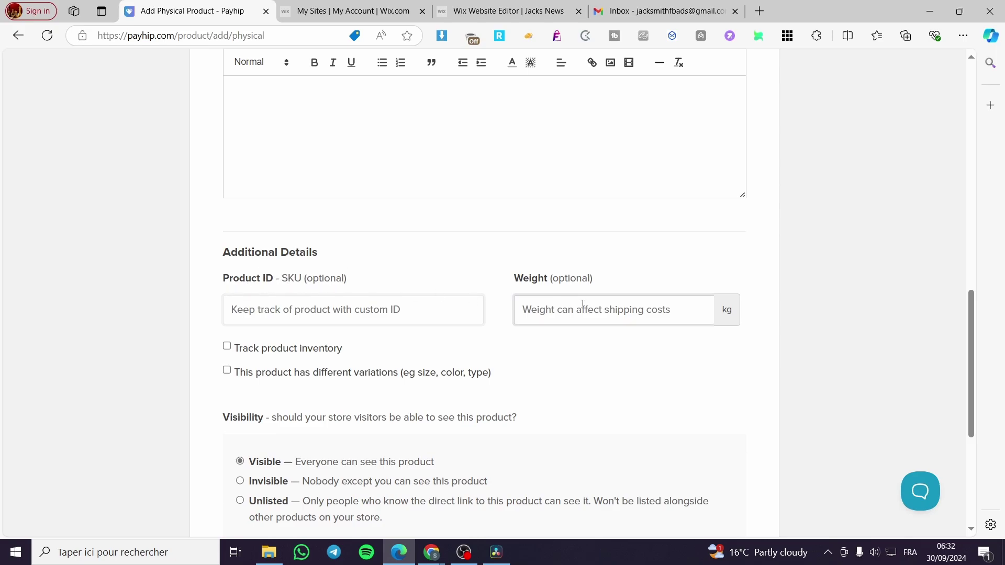
{"action": "left_click", "coordinate": [600, 305]}
{"action": "type", "text": "0.2"}
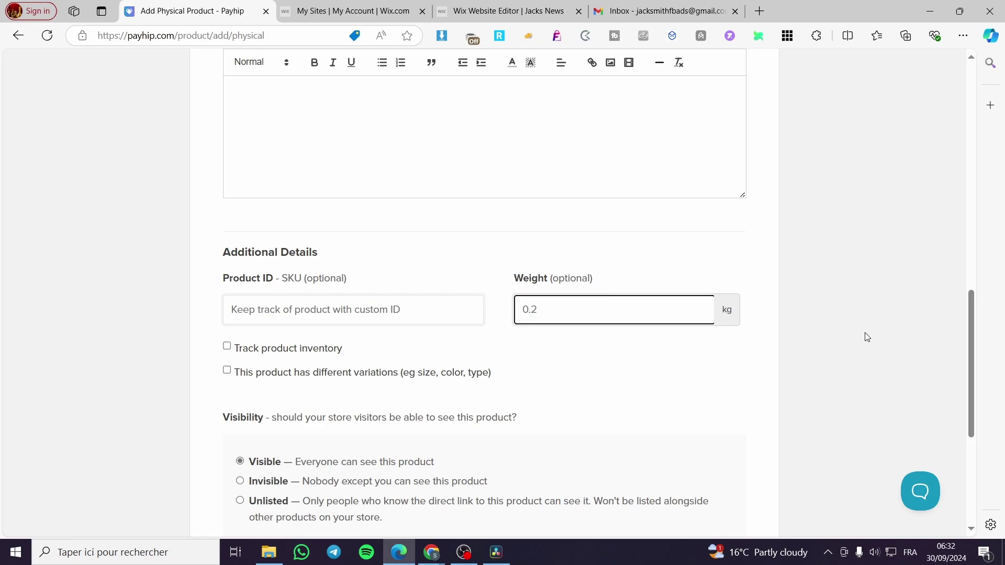
{"action": "left_click", "coordinate": [867, 337]}
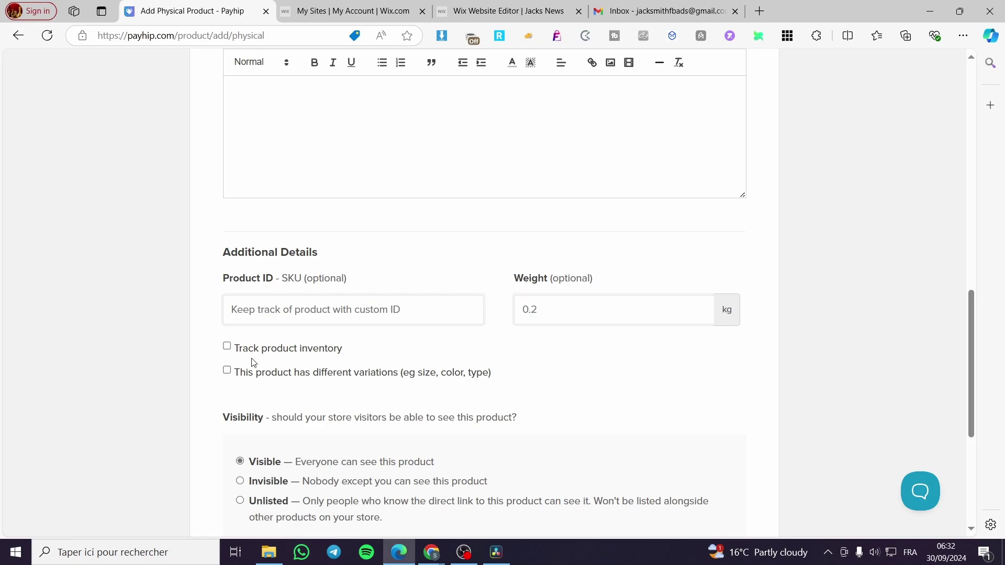
Turn on inventory tracking with 500 units in stock, then toggle the variations option.
{"action": "left_click", "coordinate": [229, 353]}
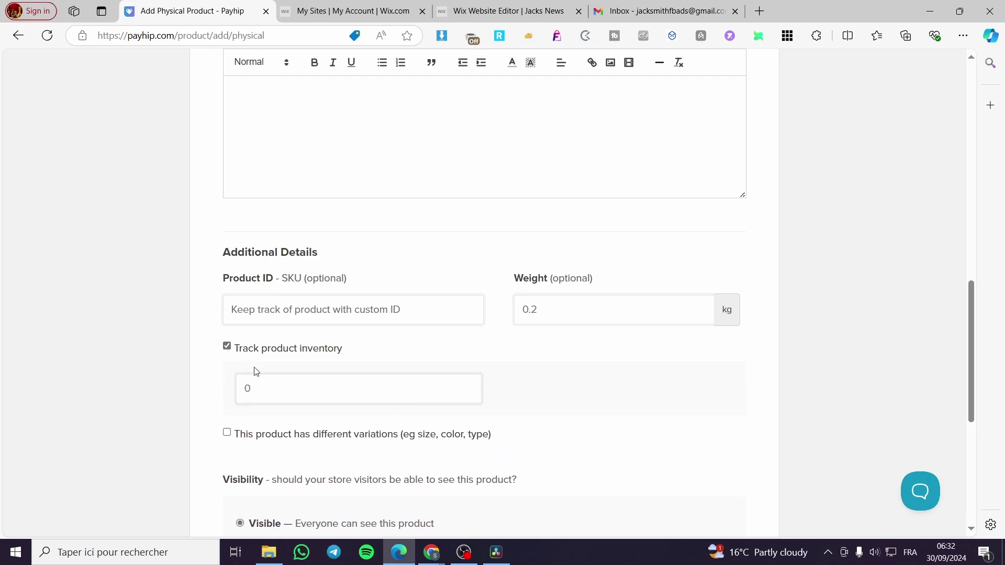
{"action": "left_click", "coordinate": [248, 389]}
{"action": "left_click_drag", "start_coordinate": [251, 388], "coordinate": [230, 393]}
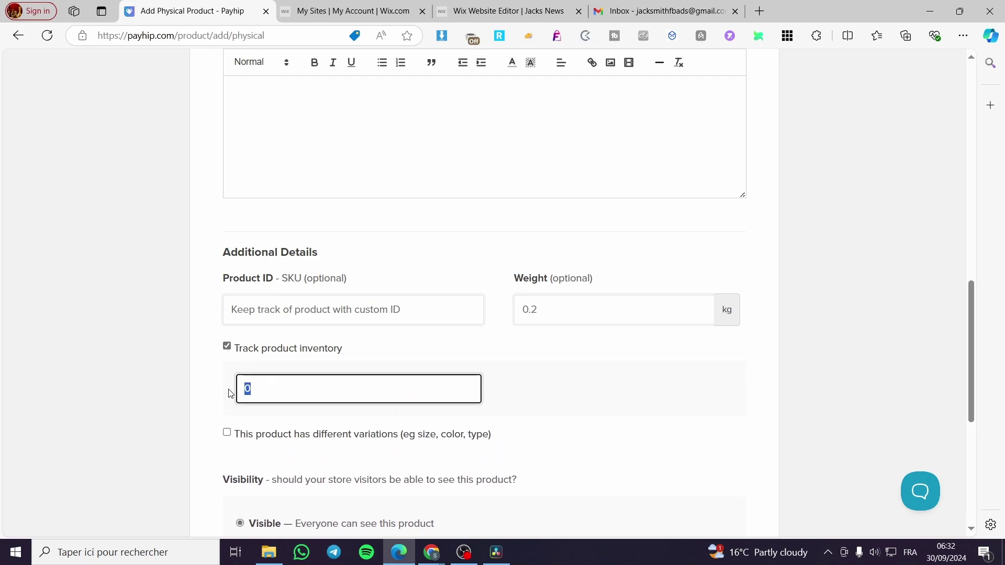
{"action": "type", "text": "500"}
{"action": "left_click", "coordinate": [852, 365]}
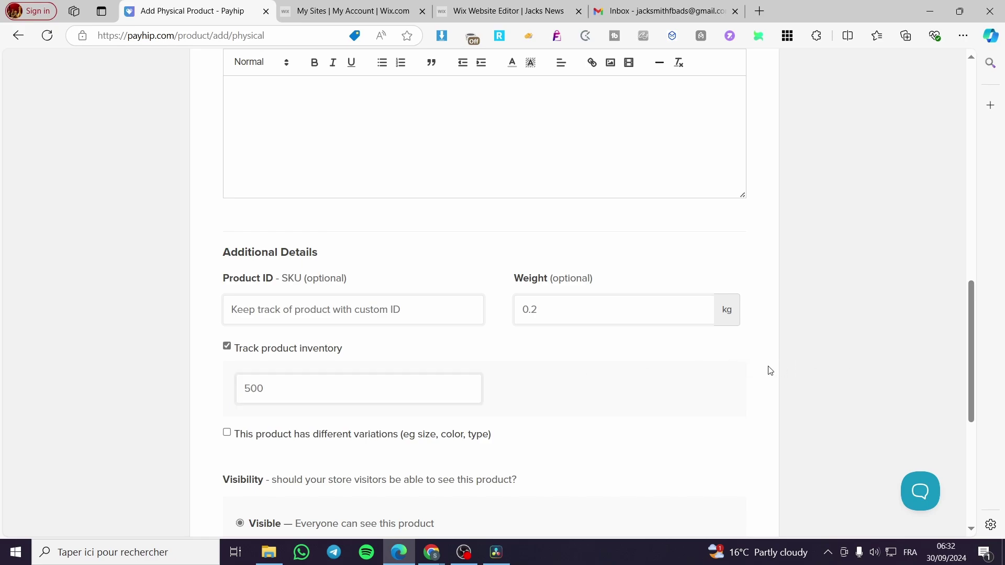
{"action": "scroll", "coordinate": [733, 365], "scroll_direction": "down", "scroll_amount": 2}
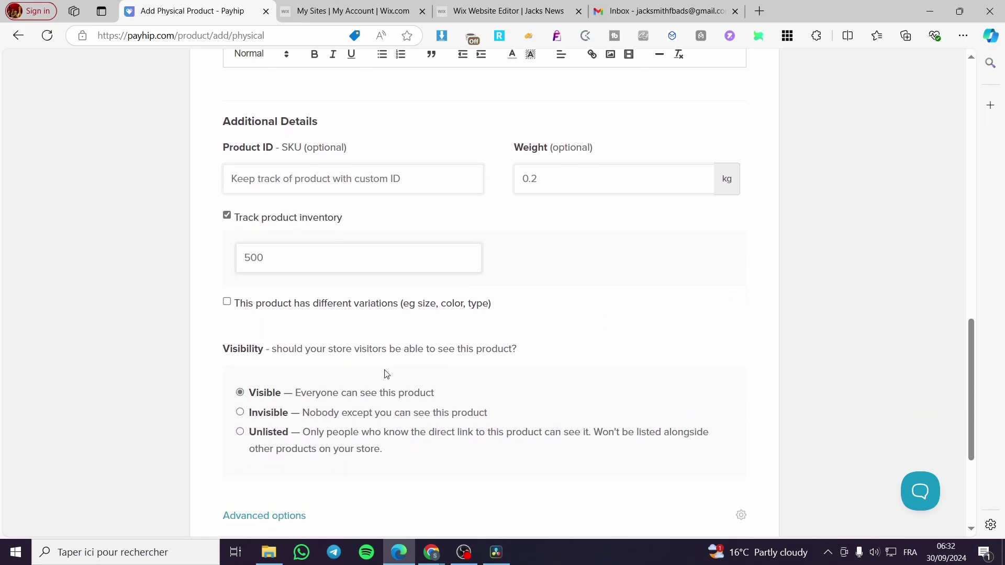
{"action": "left_click", "coordinate": [297, 306]}
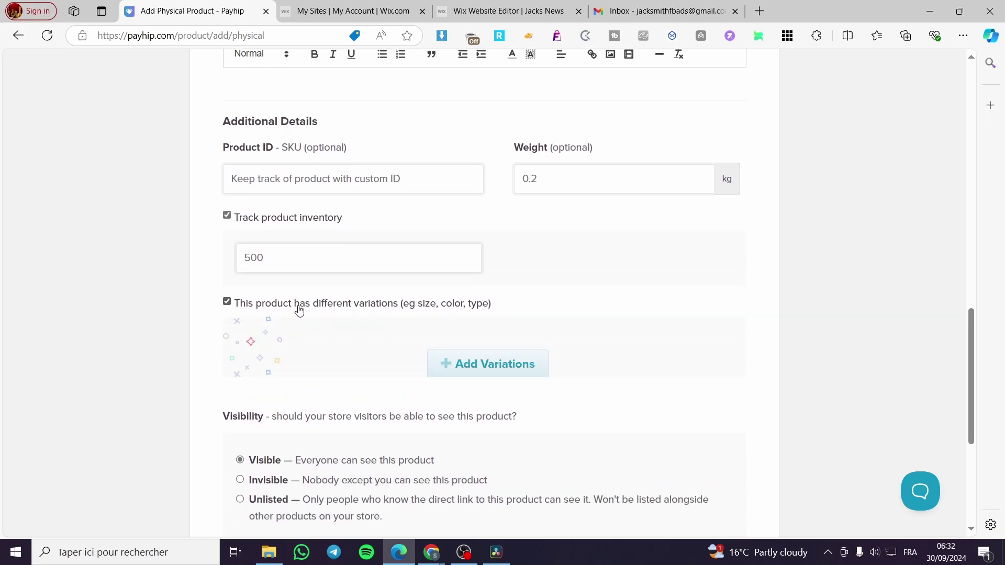
{"action": "left_click", "coordinate": [513, 366]}
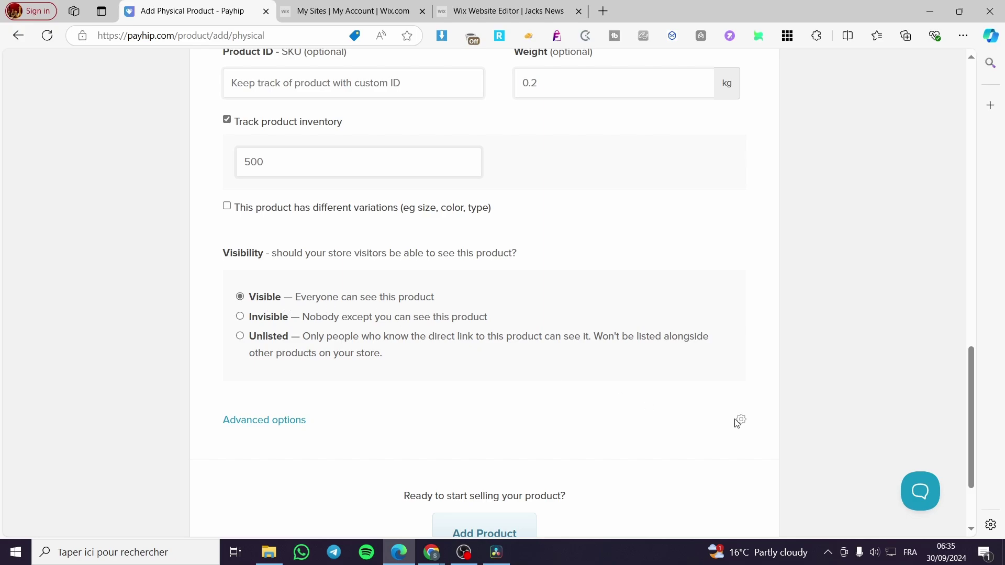
In advanced options, auto-subscribe customers to the mailing list and add the product.
{"action": "left_click", "coordinate": [278, 420]}
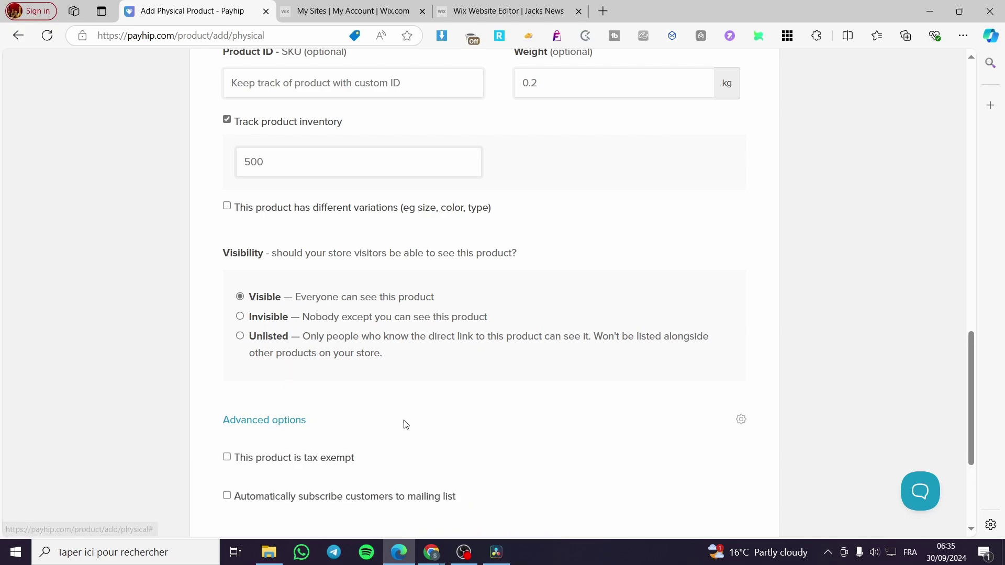
{"action": "scroll", "coordinate": [397, 424], "scroll_direction": "down", "scroll_amount": 2}
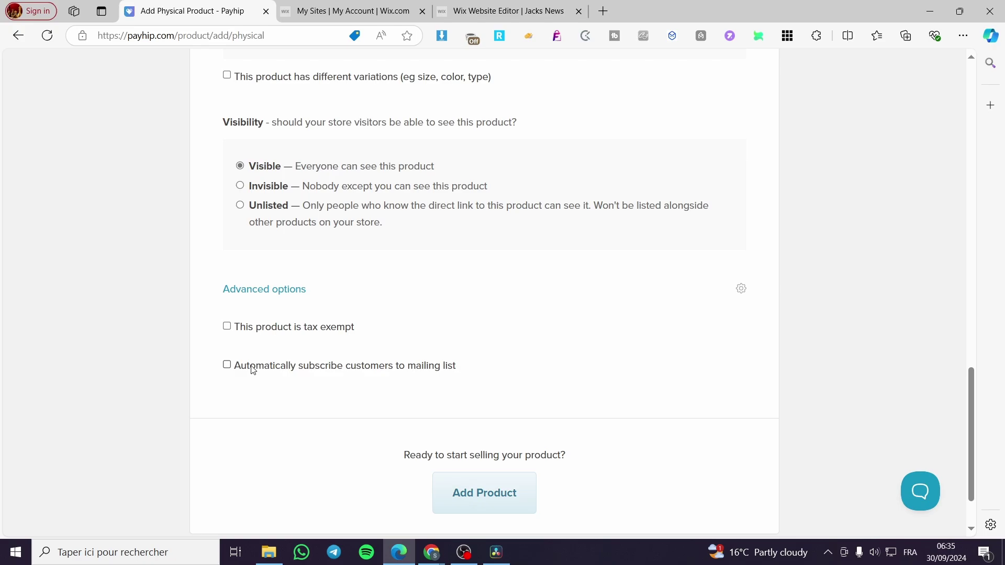
{"action": "left_click", "coordinate": [311, 369]}
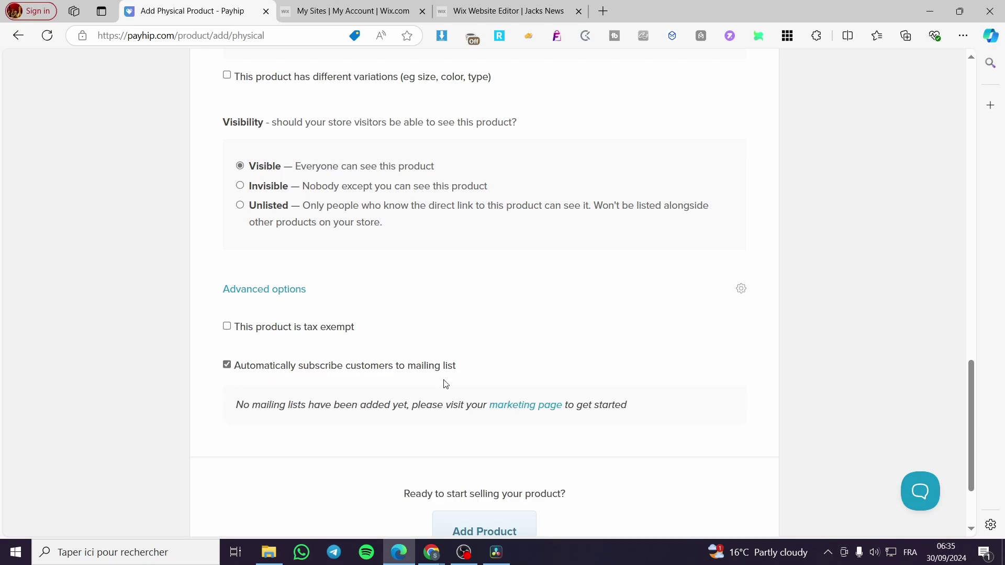
{"action": "scroll", "coordinate": [460, 384], "scroll_direction": "down", "scroll_amount": 3}
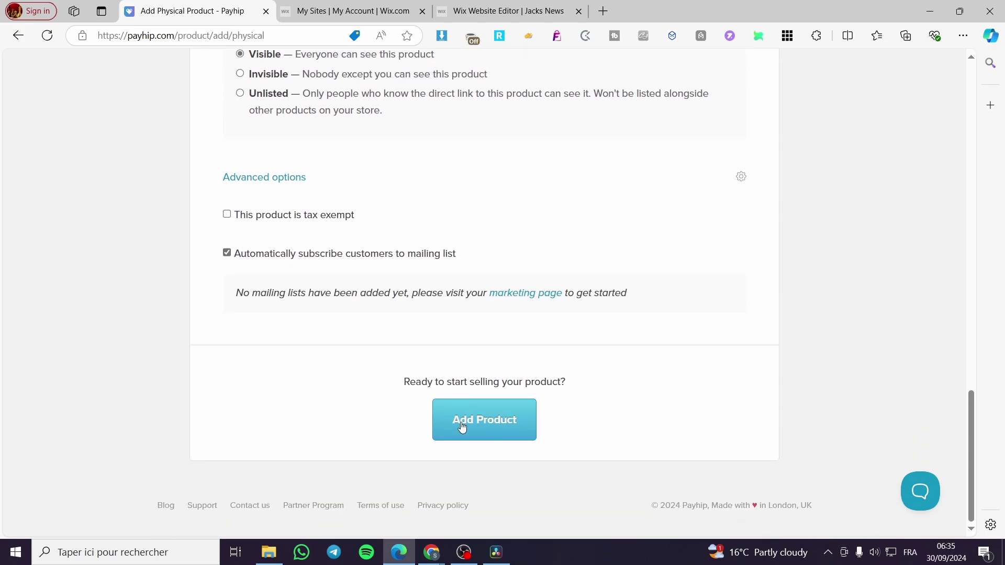
{"action": "left_click", "coordinate": [462, 426]}
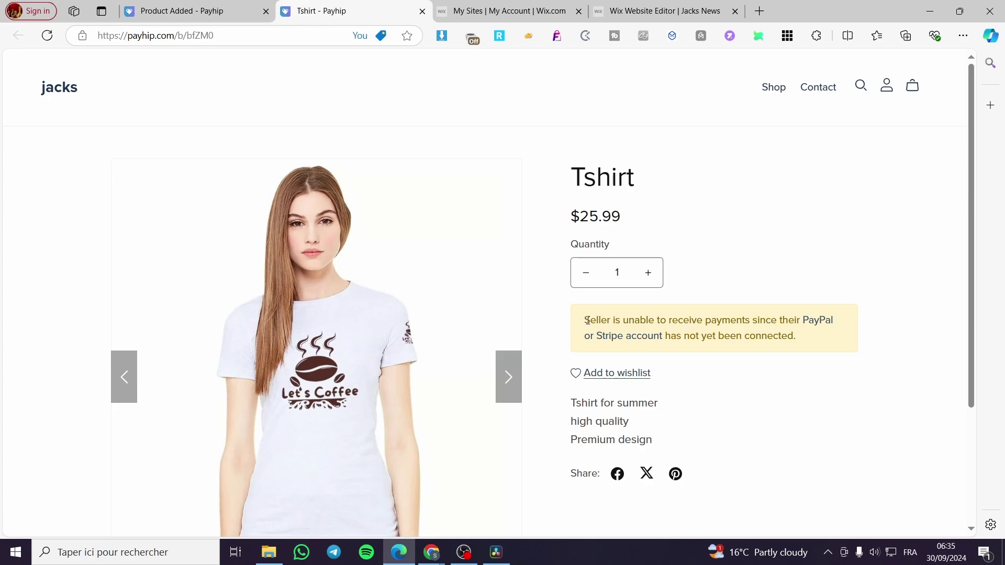
Review the payment warning on the product's store page, then close that page.
{"action": "left_click_drag", "start_coordinate": [587, 321], "coordinate": [788, 322]}
{"action": "left_click", "coordinate": [678, 338]}
{"action": "left_click", "coordinate": [422, 11]}
Confirm the Tshirt is listed at $25.99, then go to the Marketing page.
{"action": "scroll", "coordinate": [428, 318], "scroll_direction": "down", "scroll_amount": 2}
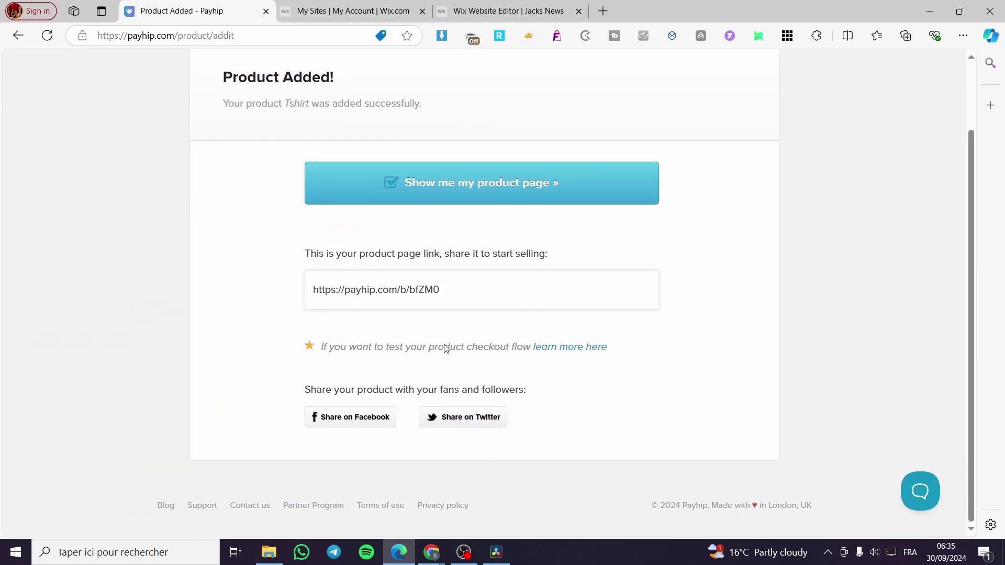
{"action": "scroll", "coordinate": [383, 272], "scroll_direction": "up", "scroll_amount": 2}
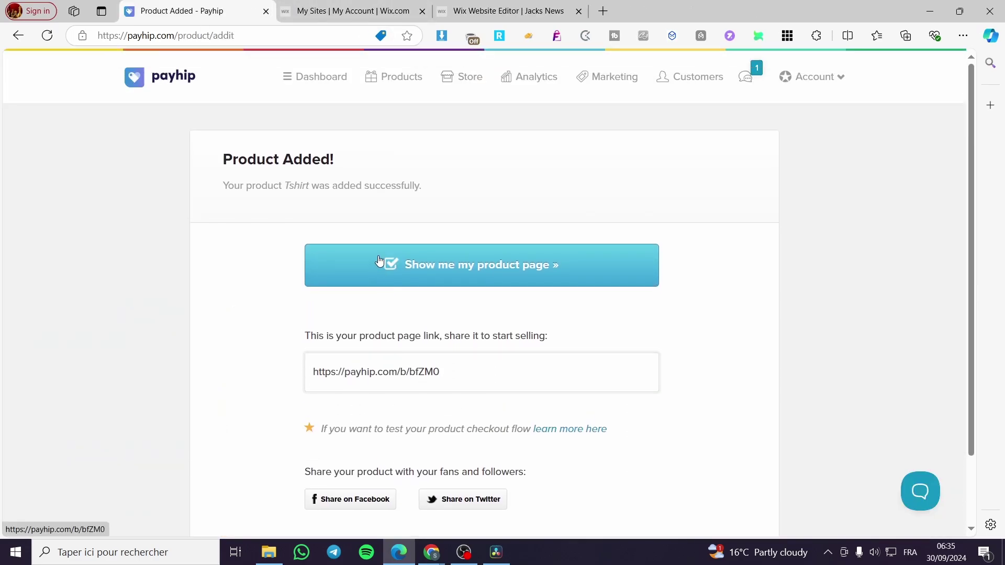
{"action": "left_click", "coordinate": [384, 78]}
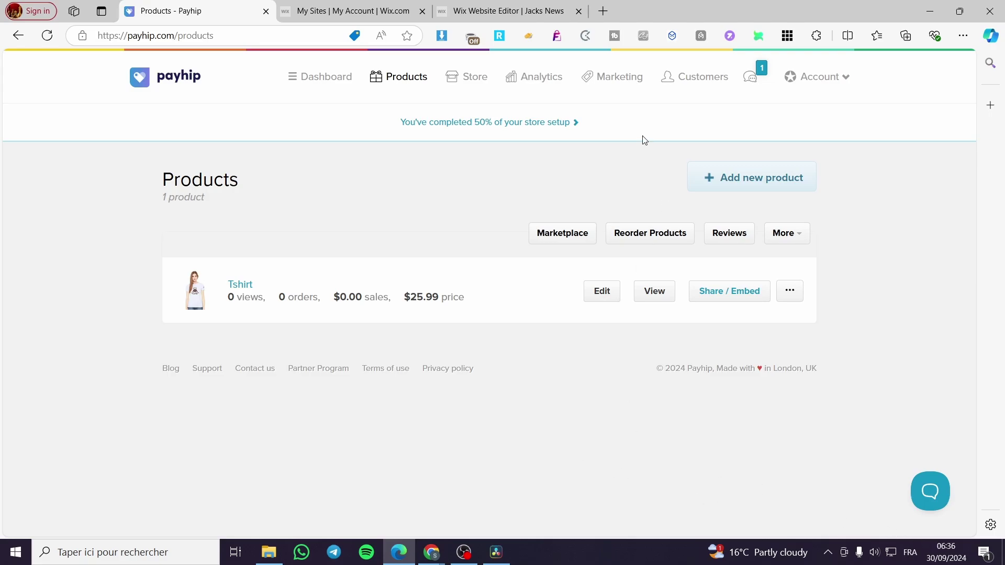
{"action": "left_click", "coordinate": [622, 82]}
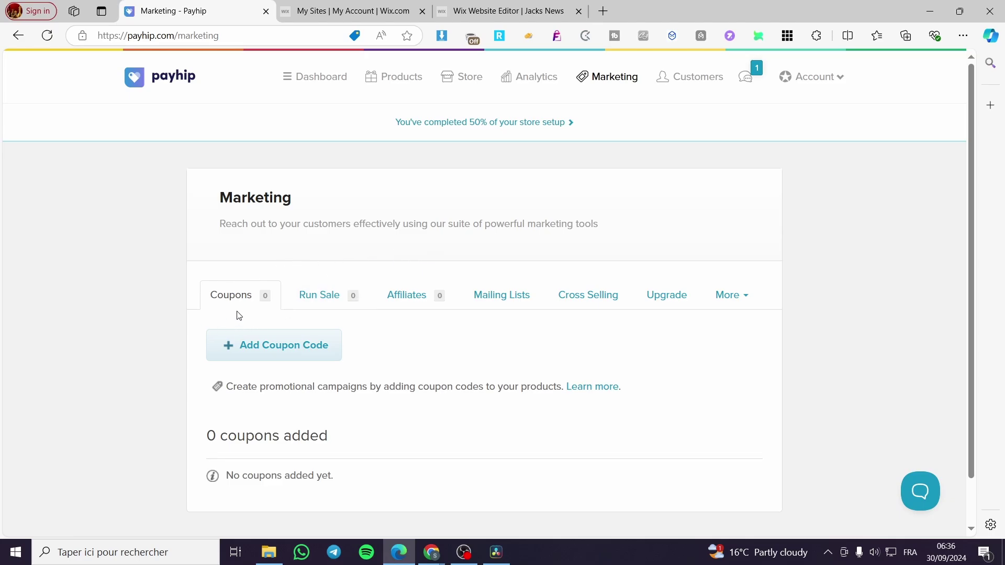
In the Affiliates section, select the affiliate signup link and copy it.
{"action": "left_click", "coordinate": [324, 302]}
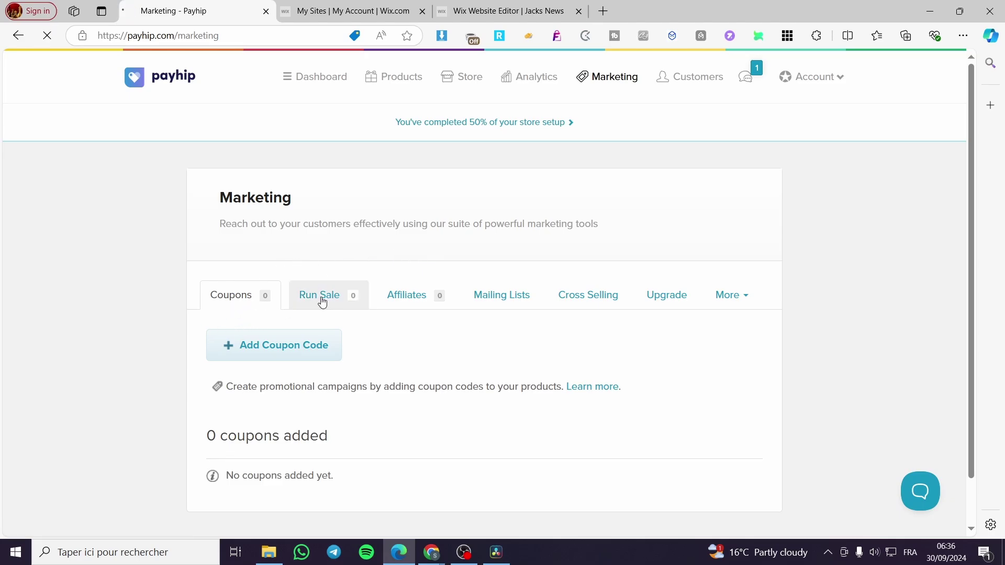
{"action": "left_click", "coordinate": [400, 295]}
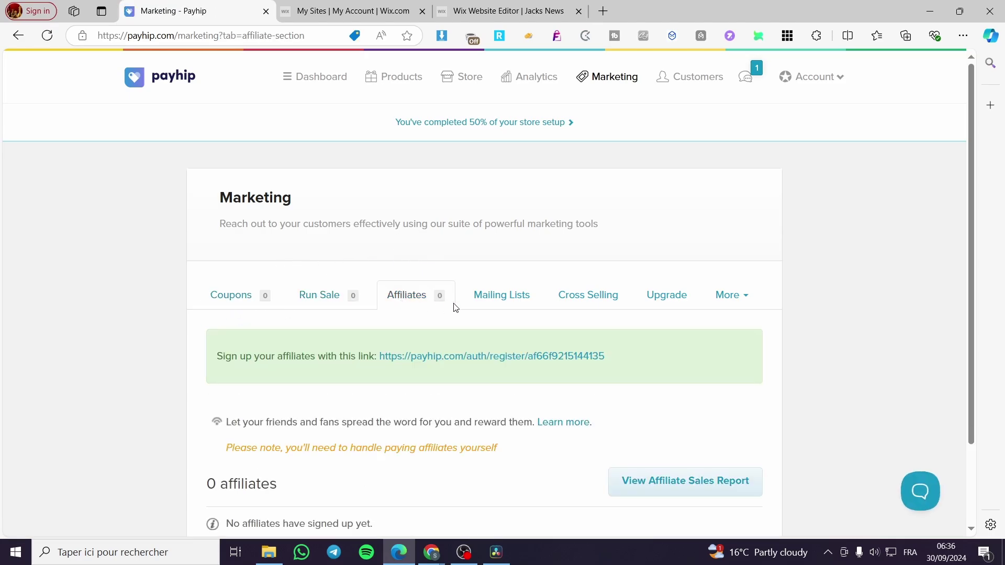
{"action": "left_click", "coordinate": [504, 299]}
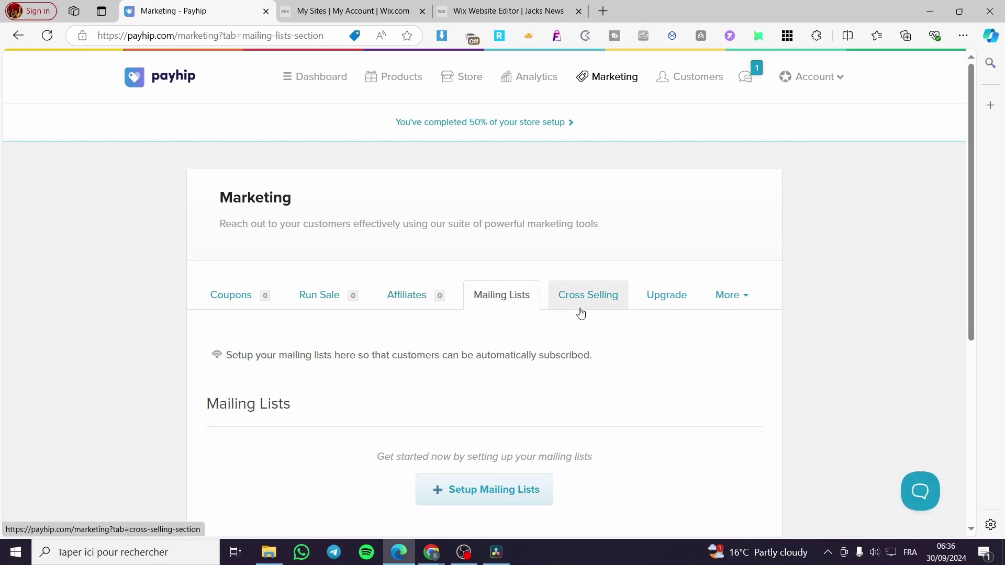
{"action": "left_click", "coordinate": [429, 297]}
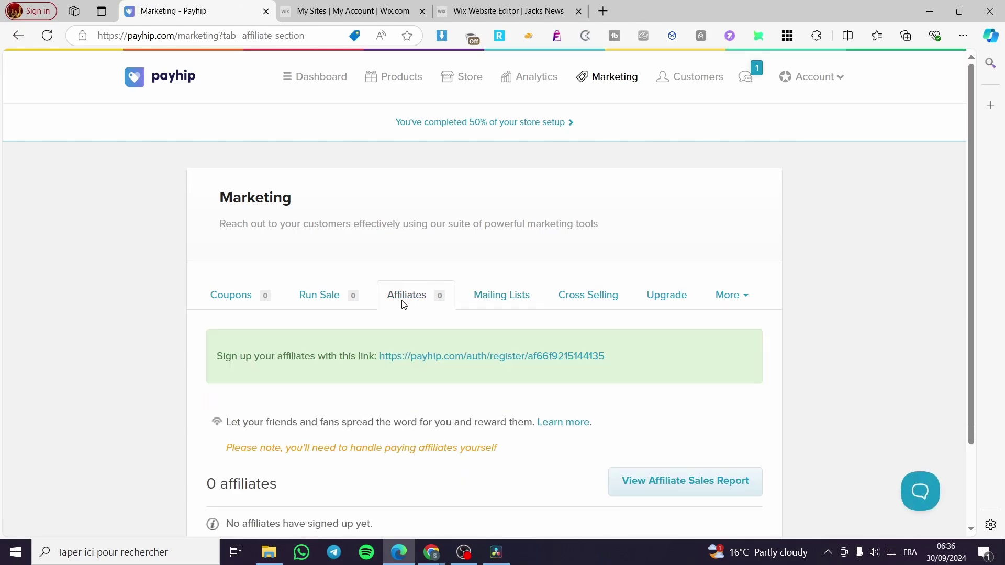
{"action": "scroll", "coordinate": [419, 309], "scroll_direction": "down", "scroll_amount": 2}
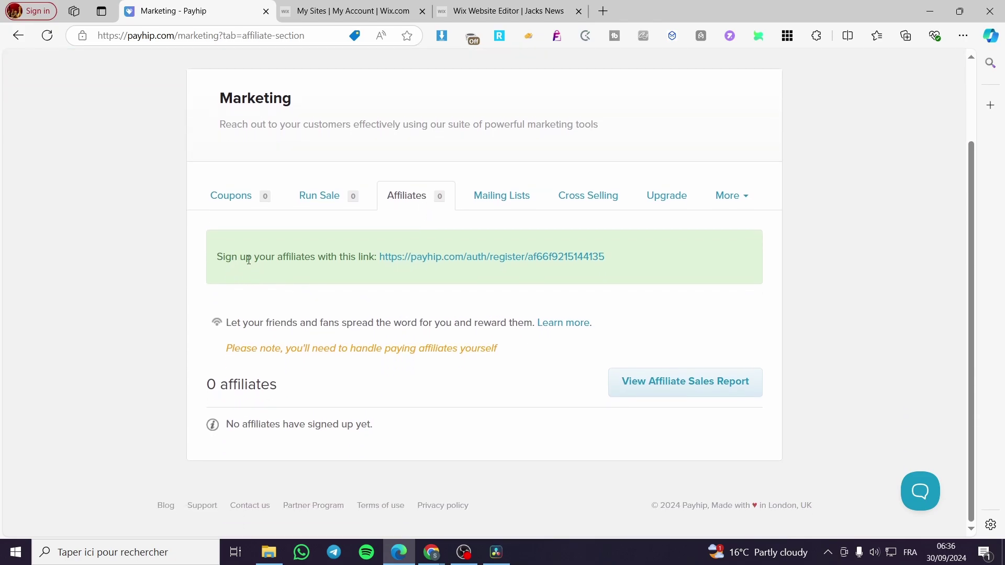
{"action": "left_click_drag", "start_coordinate": [607, 258], "coordinate": [379, 260]}
{"action": "key", "text": "ctrl+c"}
{"action": "right_click", "coordinate": [381, 265]}
{"action": "left_click", "coordinate": [455, 374]}
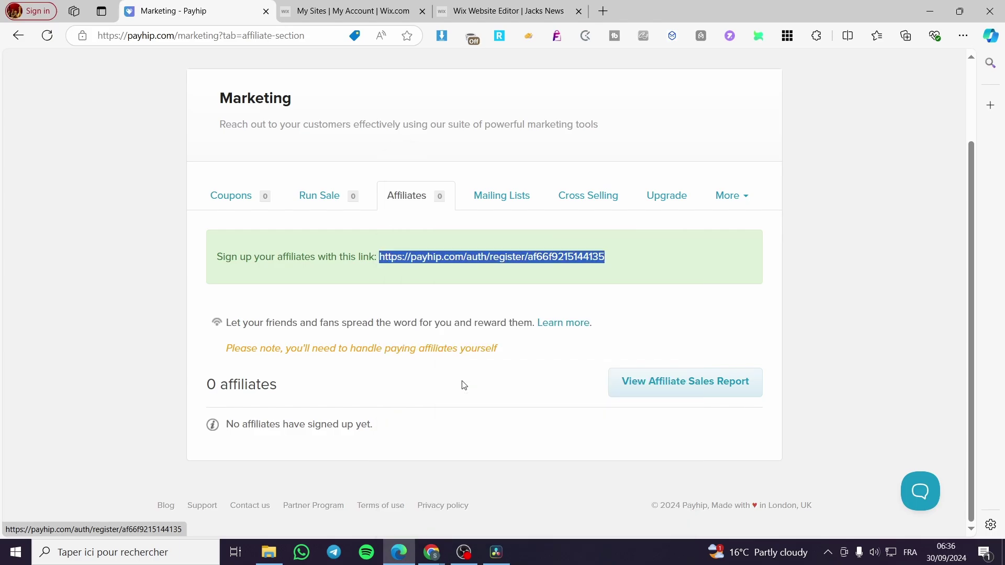
{"action": "left_click", "coordinate": [632, 259]}
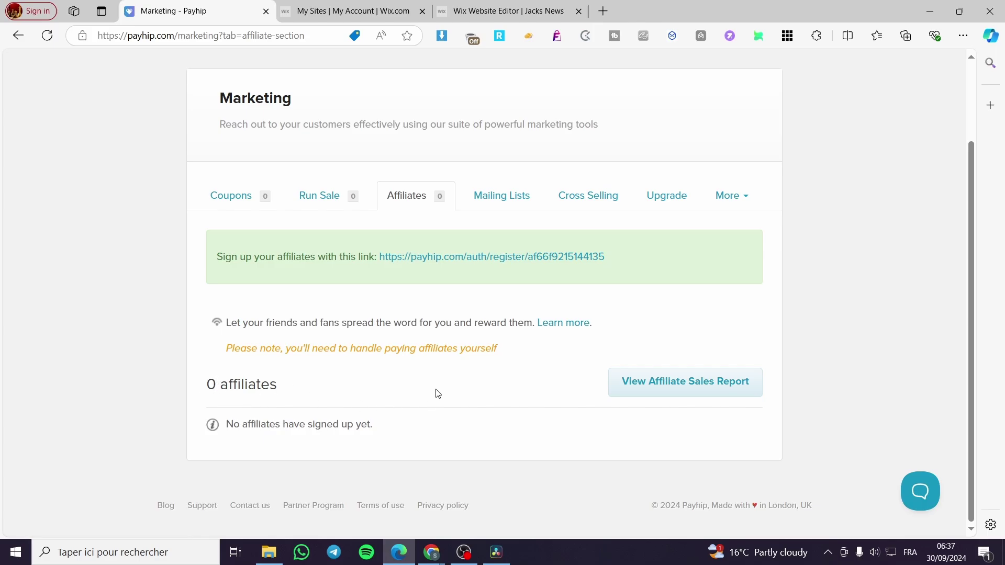
Load the copied signup link in Chrome, sign up, and reload the affiliate Dashboard.
{"action": "mouse_move", "coordinate": [438, 548]}
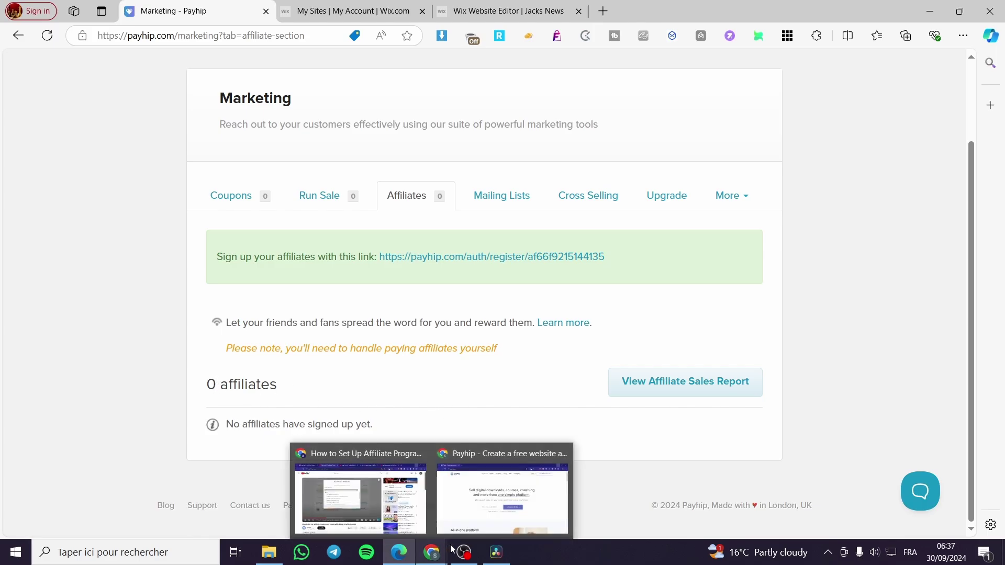
{"action": "left_click", "coordinate": [495, 518]}
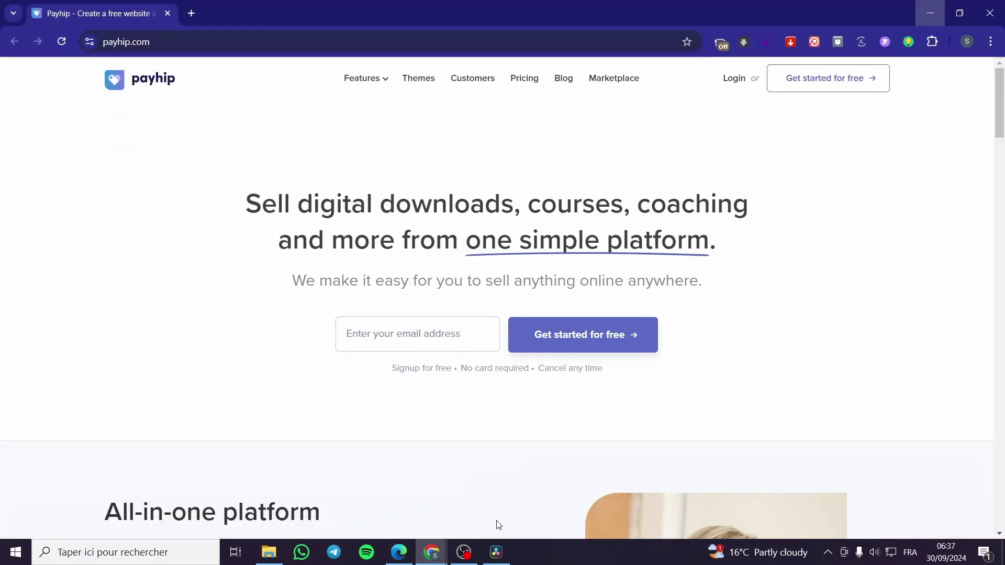
{"action": "left_click", "coordinate": [263, 42]}
{"action": "key", "text": "ctrl+v"}
{"action": "key", "text": "Return"}
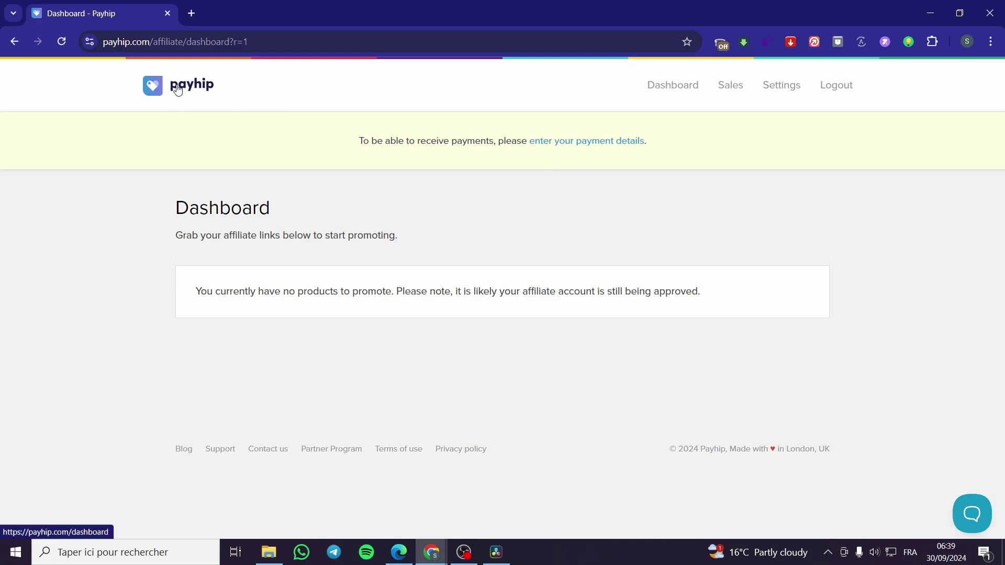
{"action": "left_click", "coordinate": [685, 91]}
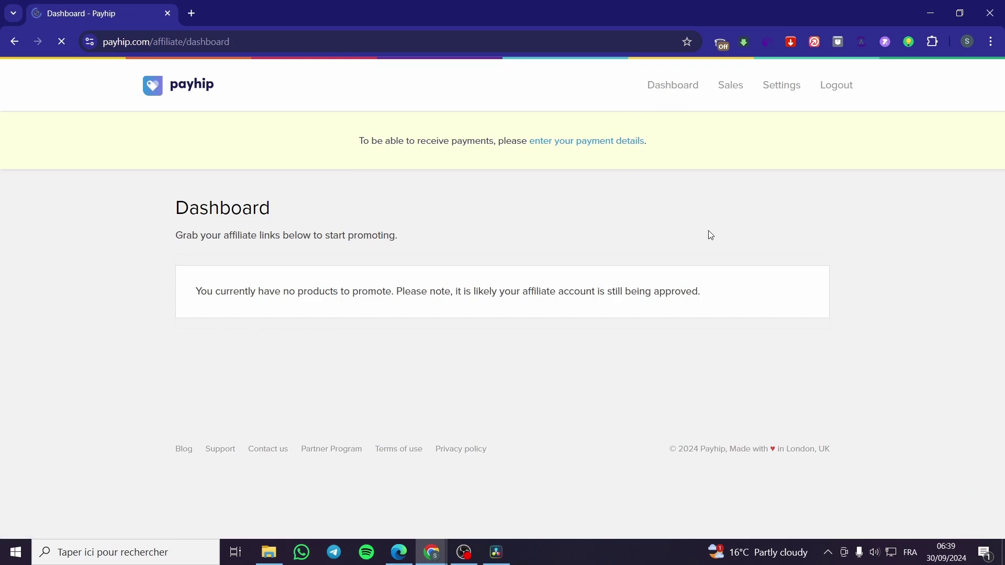
{"action": "left_click", "coordinate": [667, 93]}
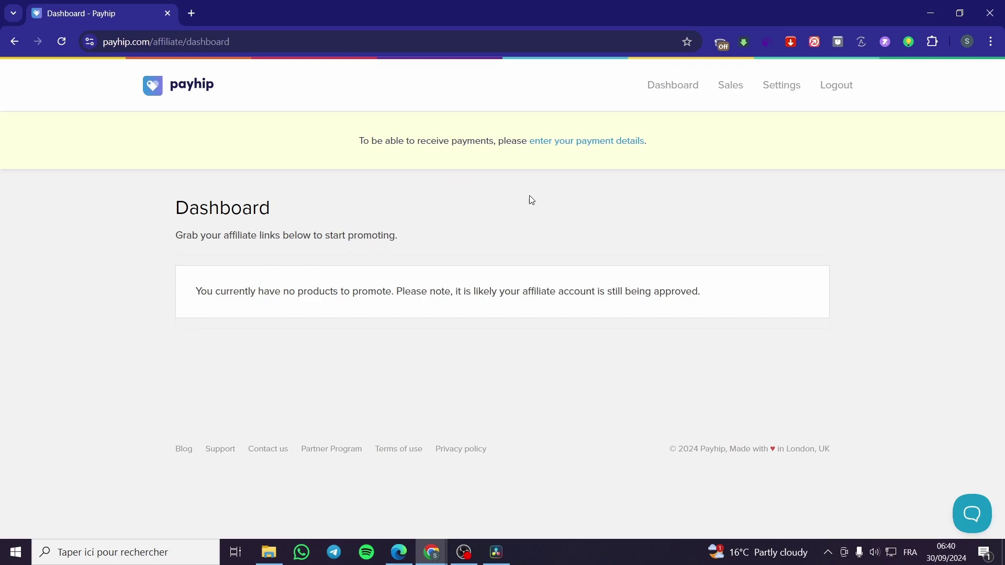
Approve the pending affiliate in Edge's Marketing > Affiliates section.
{"action": "left_click", "coordinate": [398, 552]}
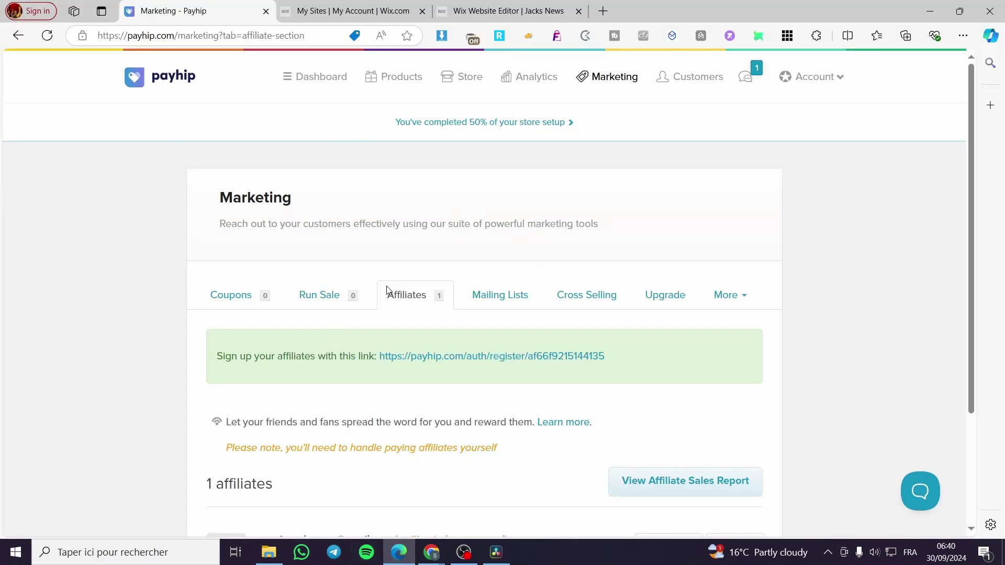
{"action": "scroll", "coordinate": [388, 287], "scroll_direction": "down", "scroll_amount": 1}
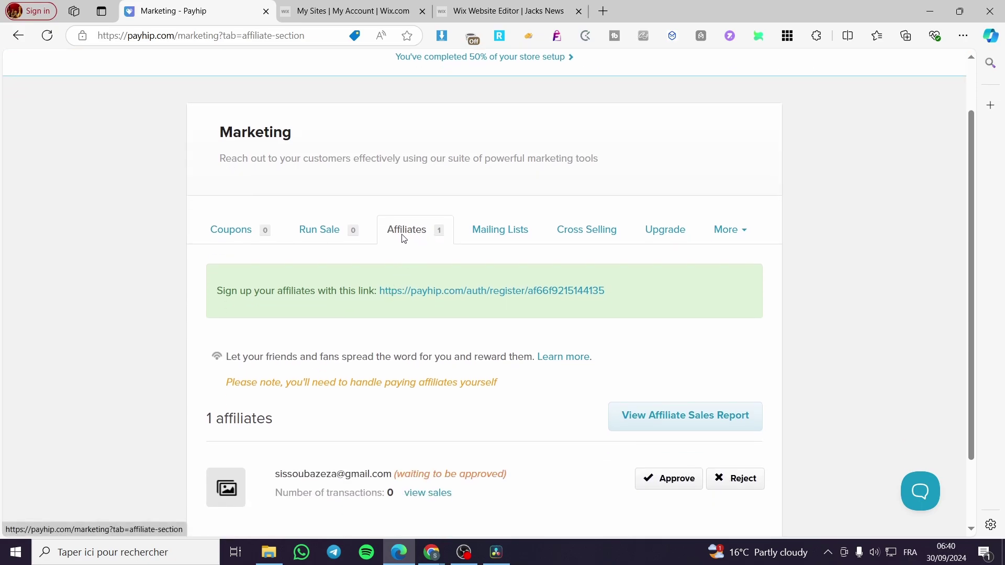
{"action": "scroll", "coordinate": [393, 298], "scroll_direction": "down", "scroll_amount": 2}
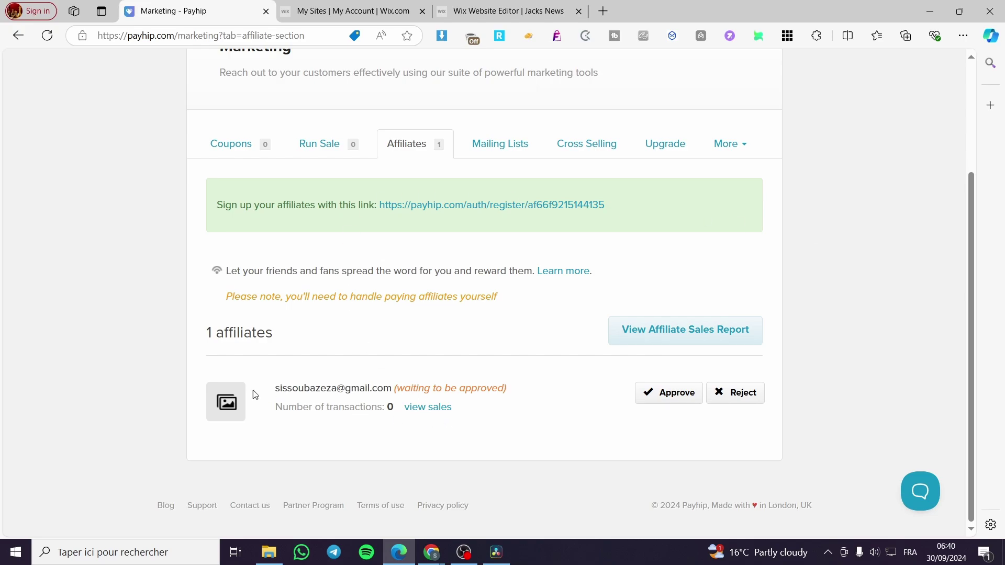
{"action": "left_click", "coordinate": [677, 395]}
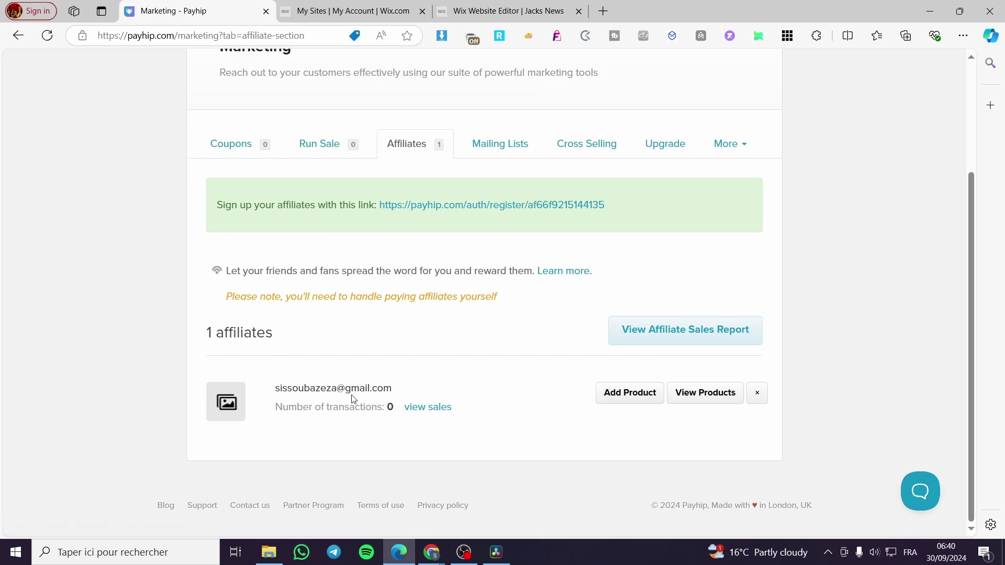
Add All products to the approved affiliate with the commission percentage set to 25.
{"action": "left_click", "coordinate": [648, 401]}
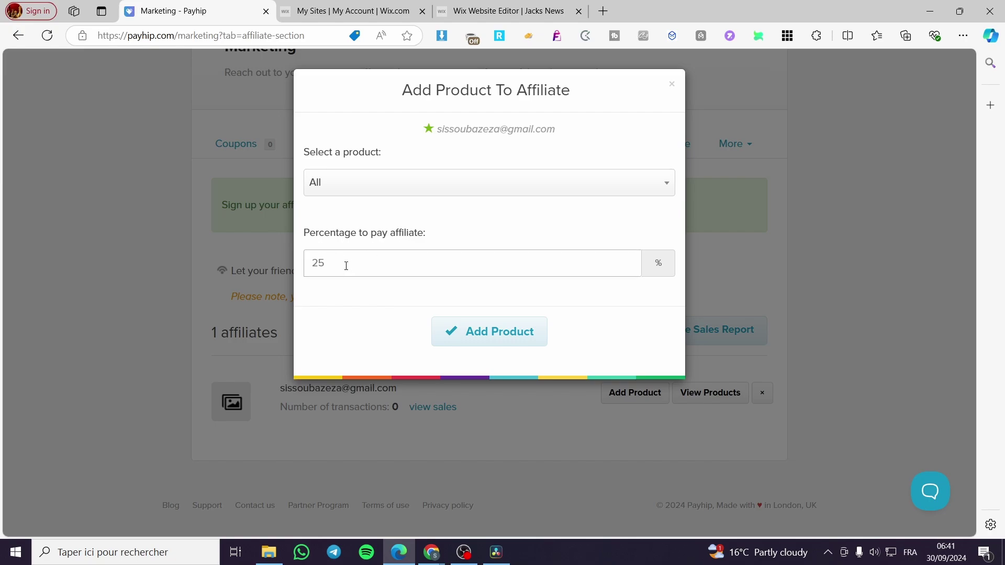
{"action": "left_click_drag", "start_coordinate": [341, 262], "coordinate": [300, 269]}
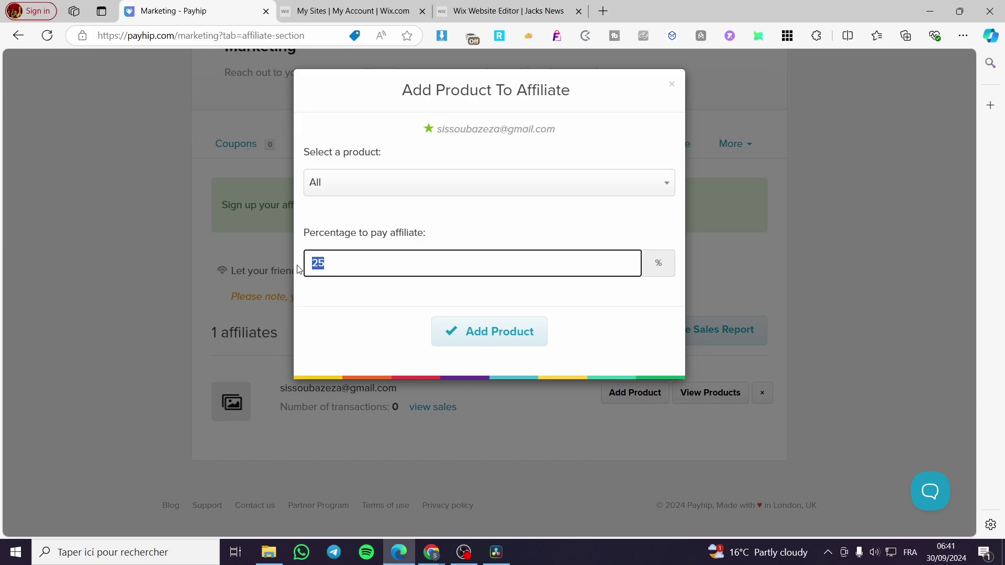
{"action": "type", "text": "10"}
{"action": "left_click_drag", "start_coordinate": [321, 263], "coordinate": [317, 263]}
{"action": "left_click_drag", "start_coordinate": [321, 263], "coordinate": [309, 263]}
{"action": "type", "text": "25"}
{"action": "left_click", "coordinate": [517, 346]}
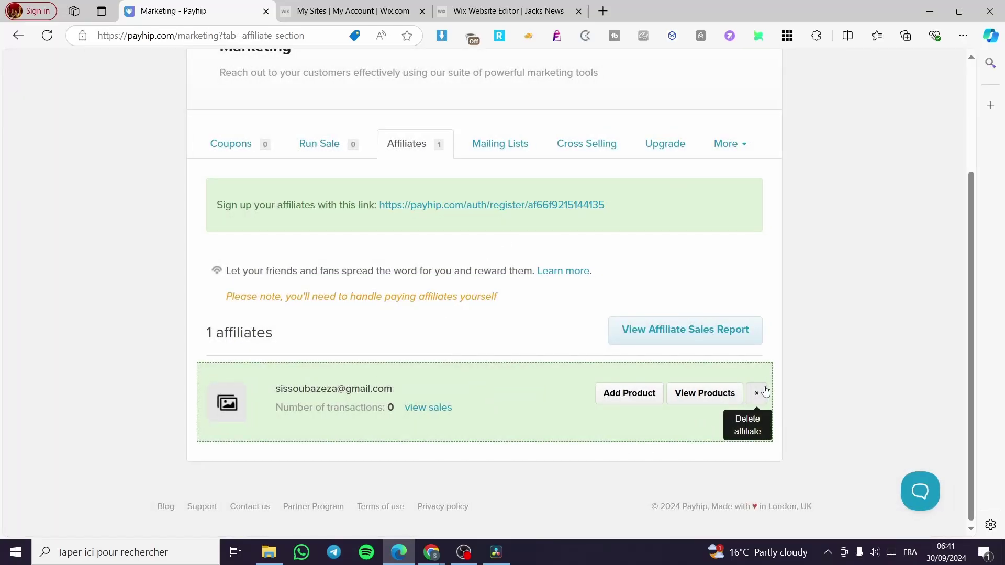
Edit the affiliate's all-products commission from 25 to 20 and save it.
{"action": "left_click", "coordinate": [725, 393]}
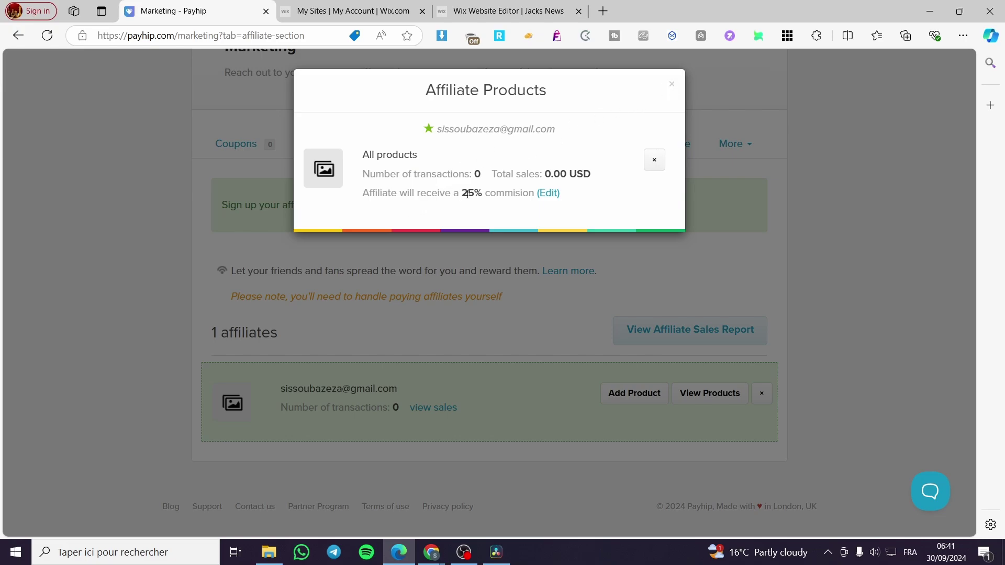
{"action": "left_click", "coordinate": [544, 194]}
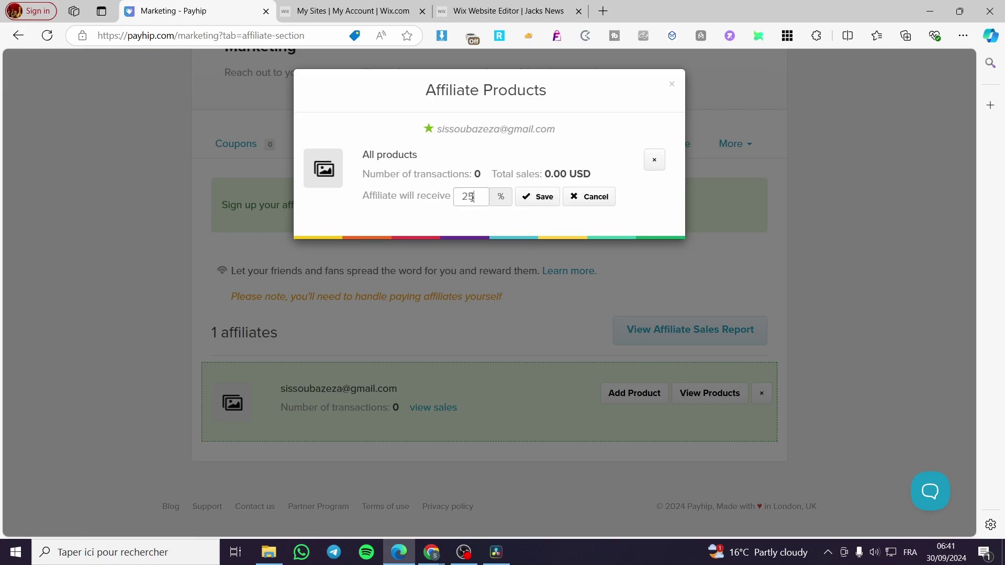
{"action": "left_click", "coordinate": [472, 198]}
{"action": "key", "text": "BackSpace"}
{"action": "type", "text": "0"}
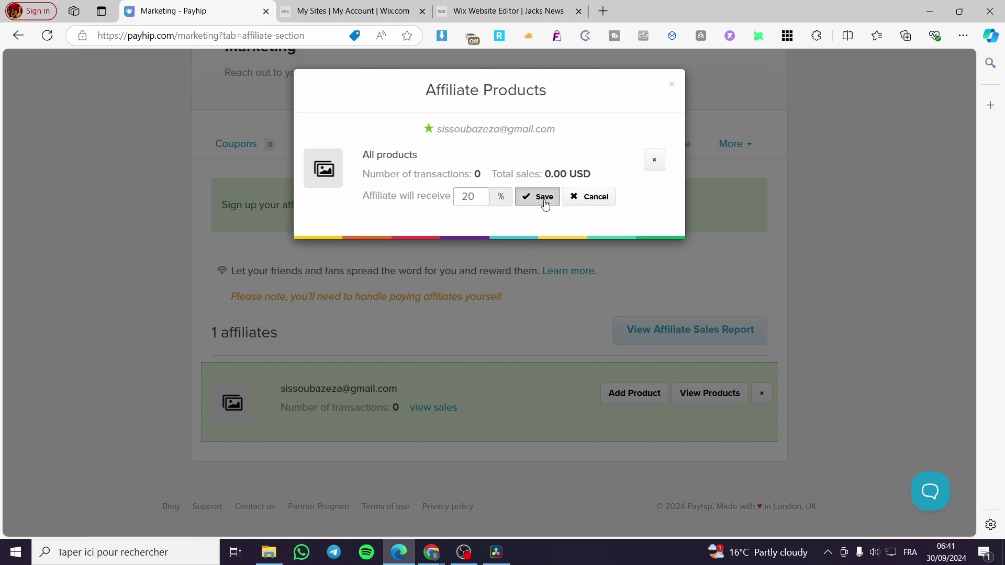
{"action": "left_click", "coordinate": [542, 203]}
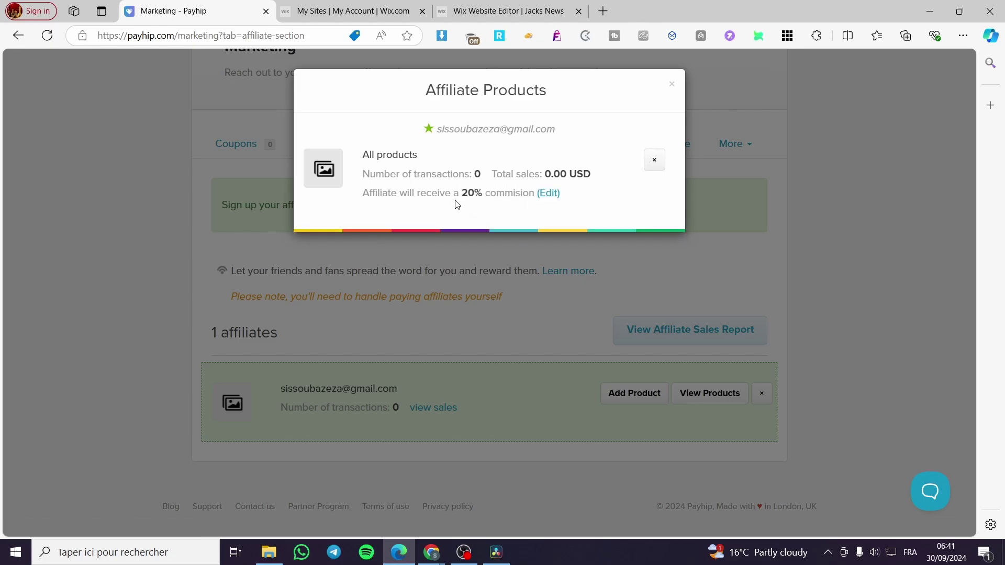
{"action": "left_click", "coordinate": [671, 85]}
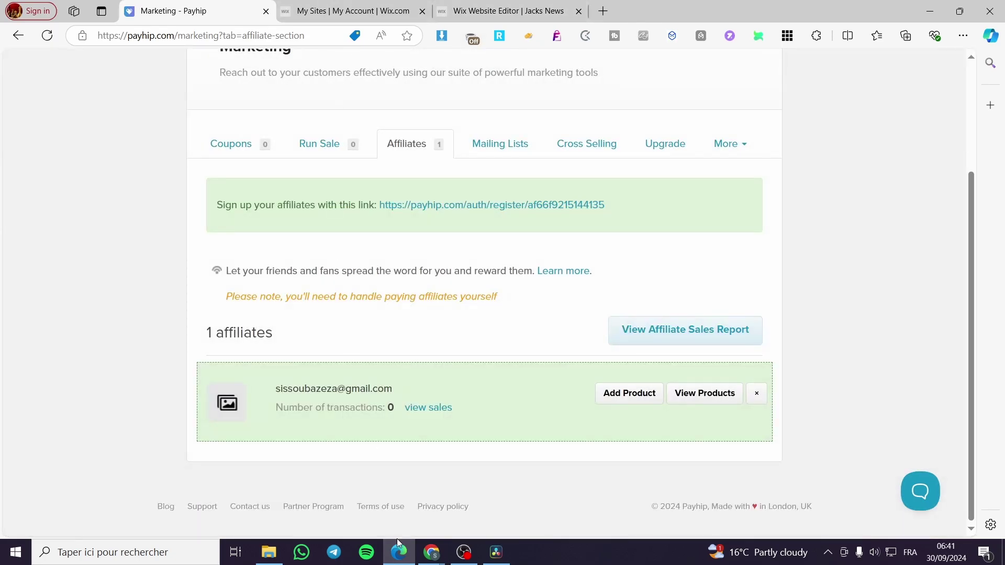
Reload the affiliate dashboard to check the Tshirt listing, then return to the store's Affiliates page.
{"action": "left_click", "coordinate": [431, 552]}
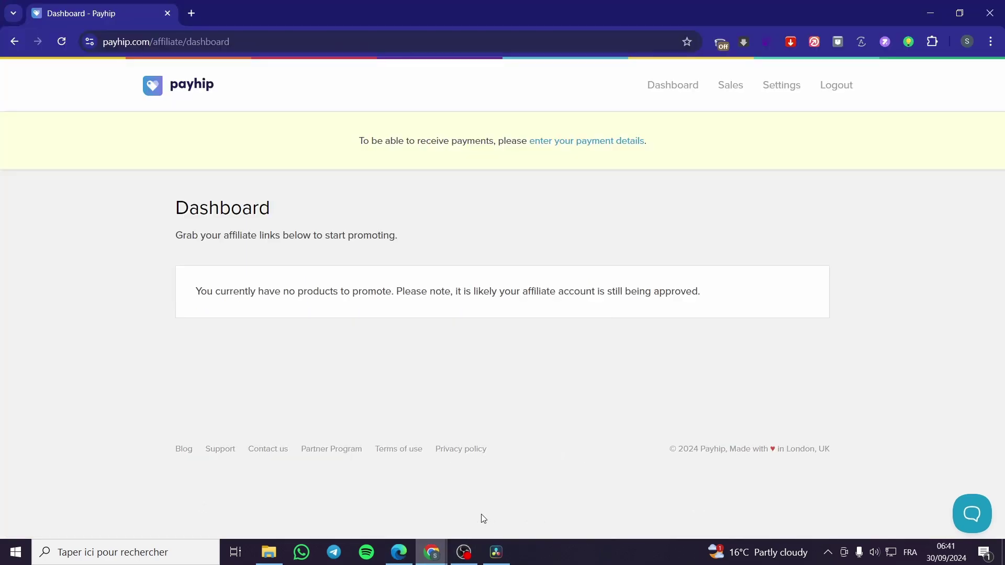
{"action": "left_click", "coordinate": [648, 89]}
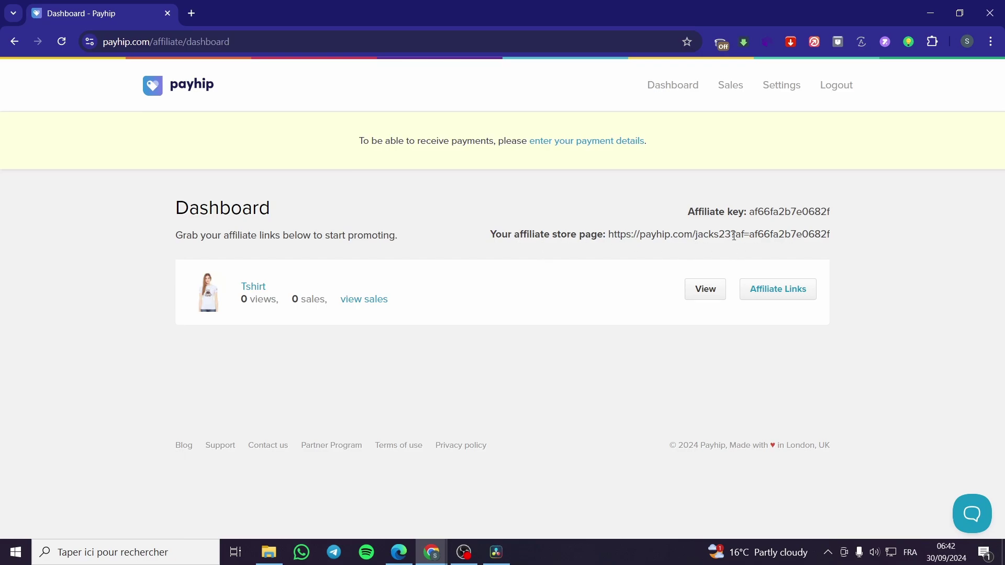
{"action": "left_click", "coordinate": [398, 554]}
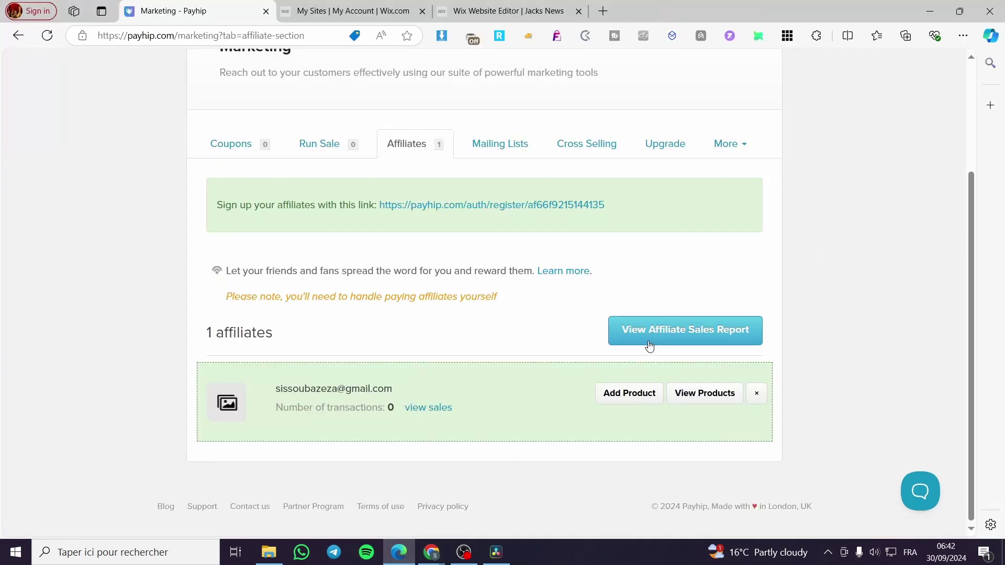
{"action": "scroll", "coordinate": [738, 368], "scroll_direction": "up", "scroll_amount": 3}
{"action": "scroll", "coordinate": [743, 369], "scroll_direction": "down", "scroll_amount": 3}
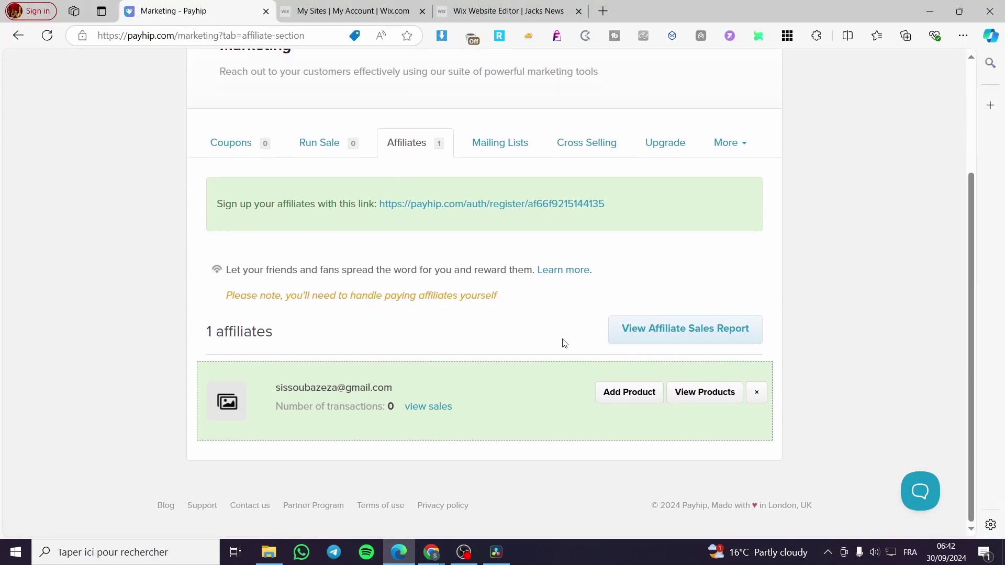